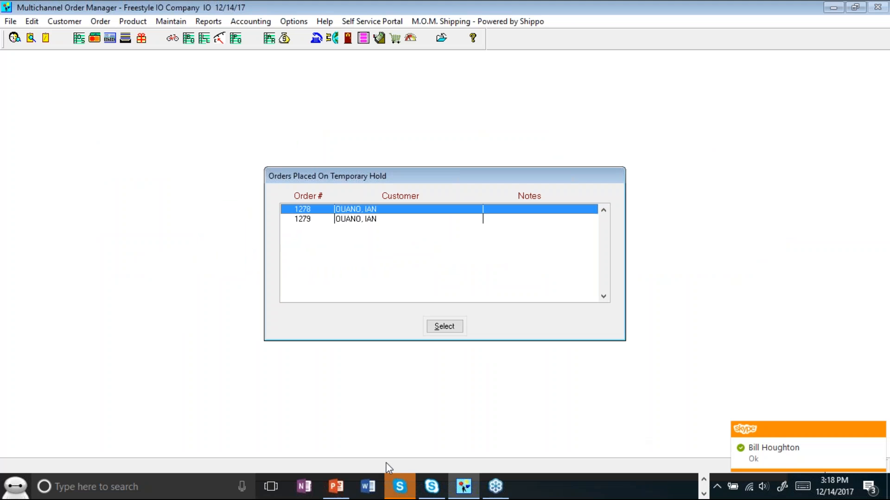
mouse_move(431, 486)
click(369, 305)
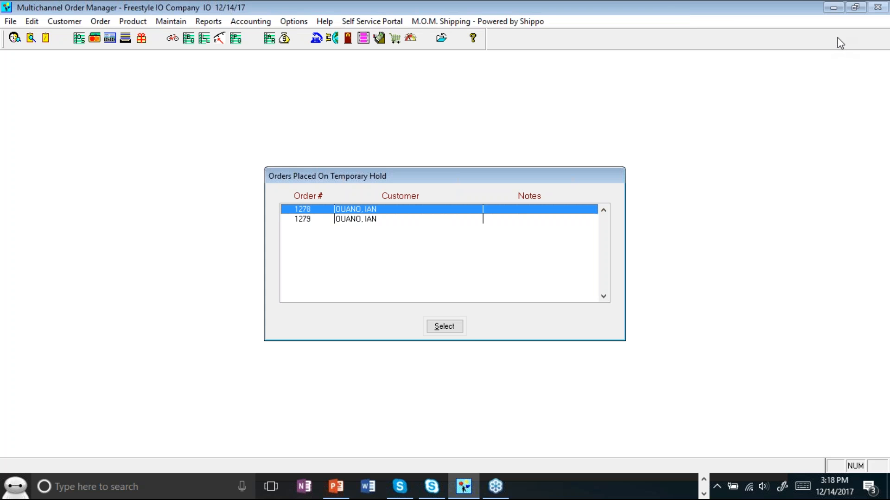
drag(496, 181, 385, 150)
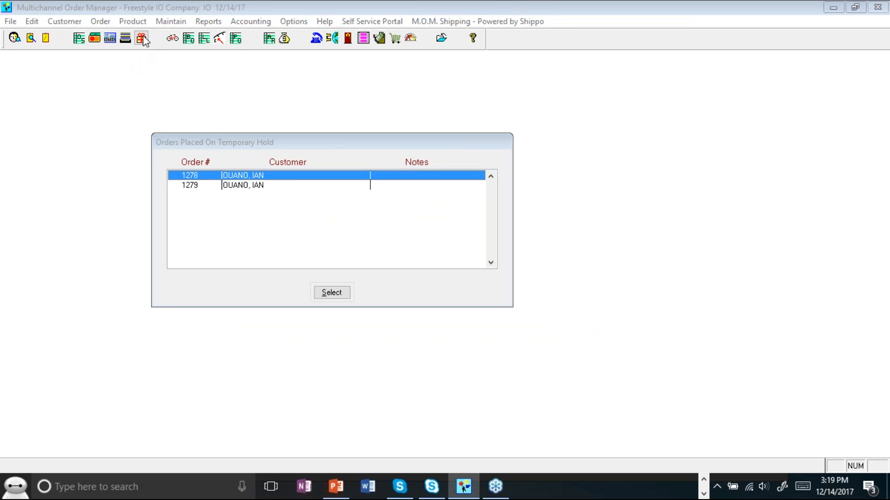
Step: Open the Galaxy backpacking tent stock item GALAXI 2P and display its inventory information
click(139, 21)
click(140, 22)
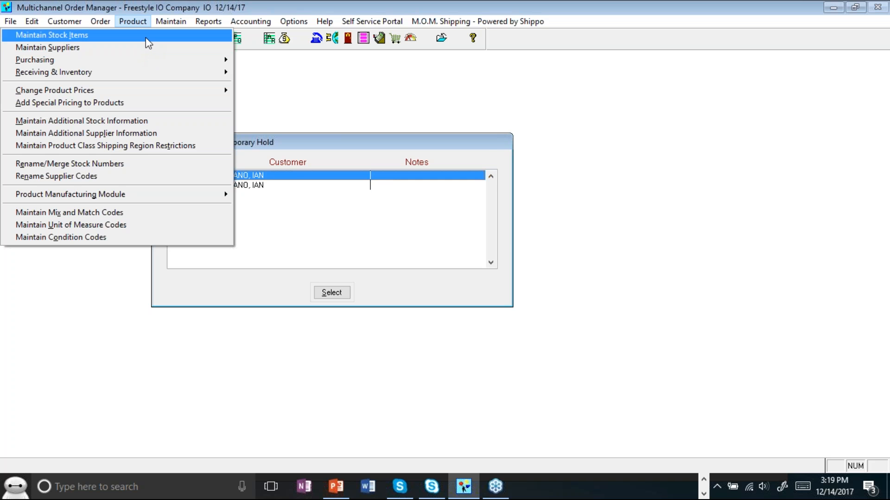
click(145, 36)
click(270, 161)
double_click(270, 158)
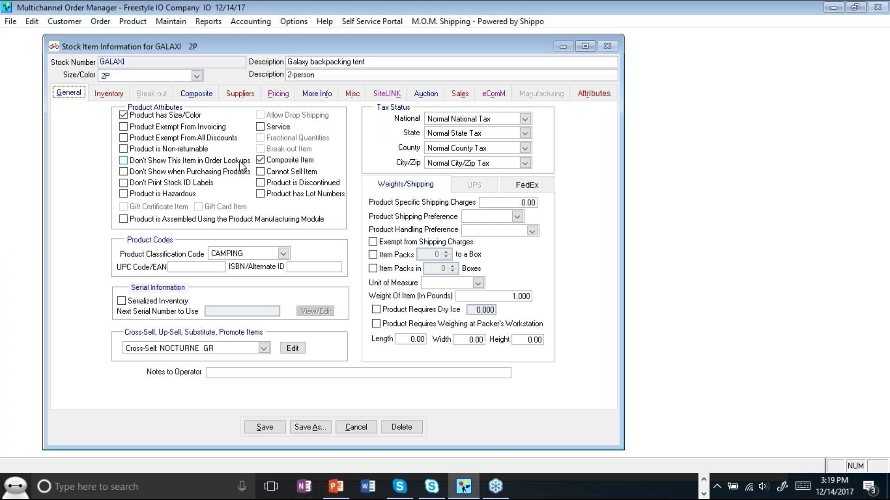
click(118, 95)
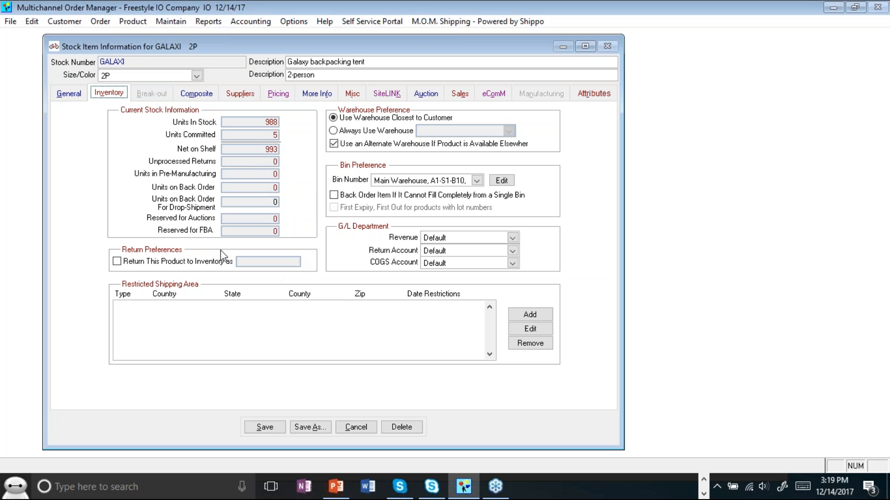
Step: Try to add a new bin location for GALAXI 2P, looking through the available warehouses, and cancel the entry
click(443, 181)
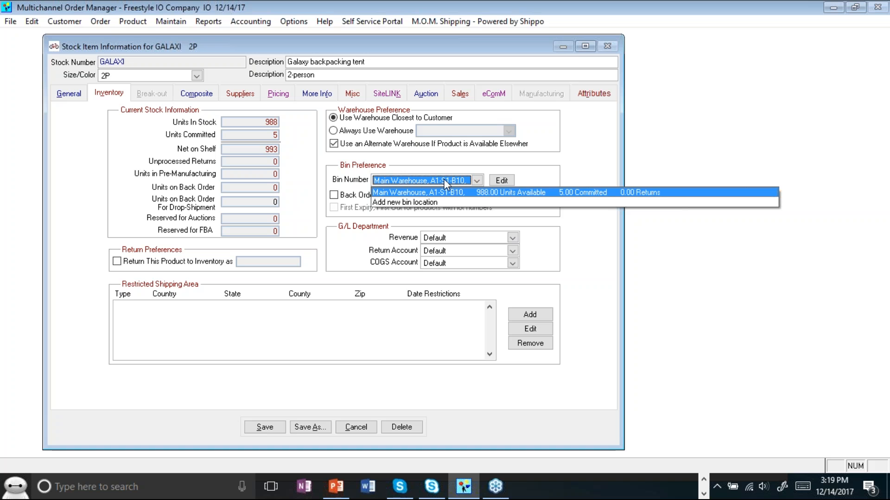
click(427, 202)
click(501, 181)
click(444, 134)
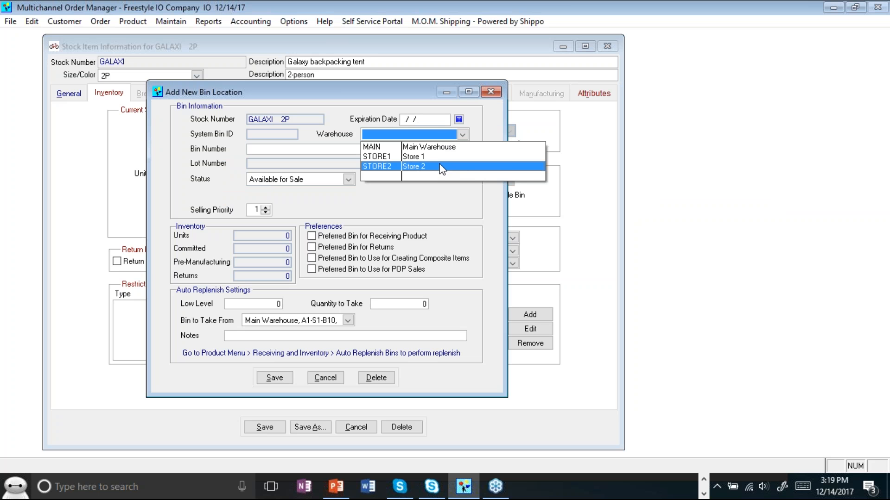
click(424, 175)
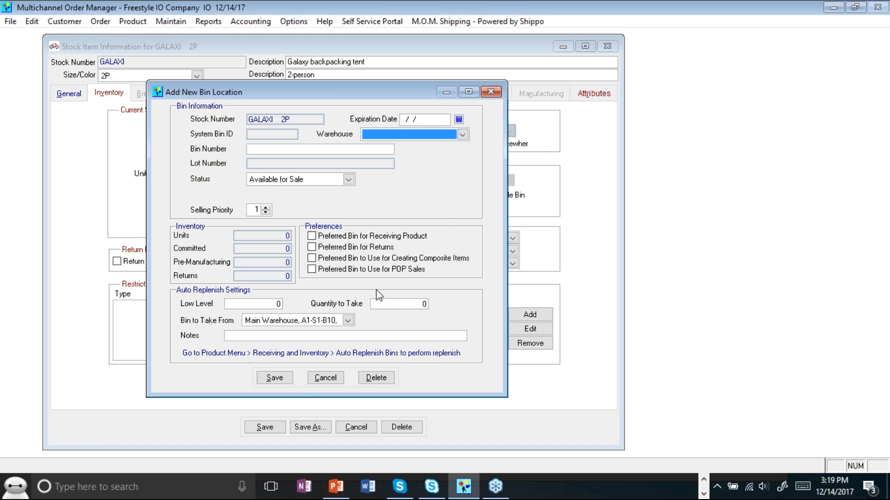
click(285, 374)
key(Return)
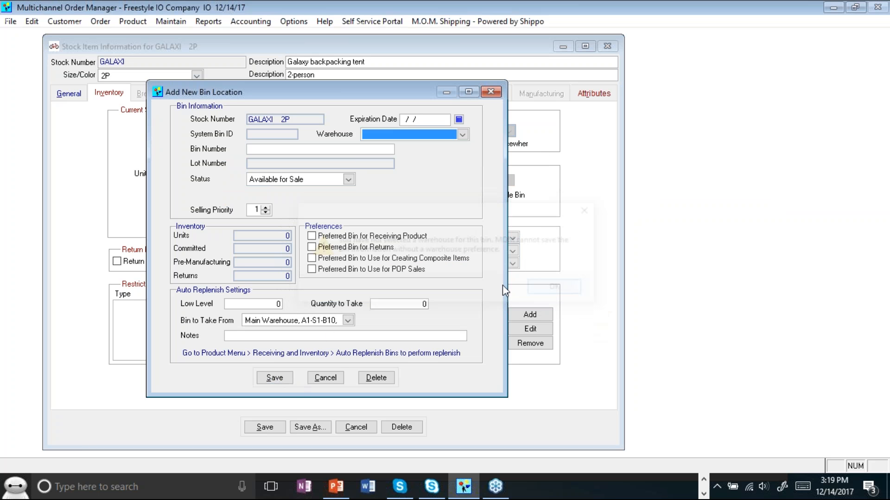
click(333, 376)
click(419, 289)
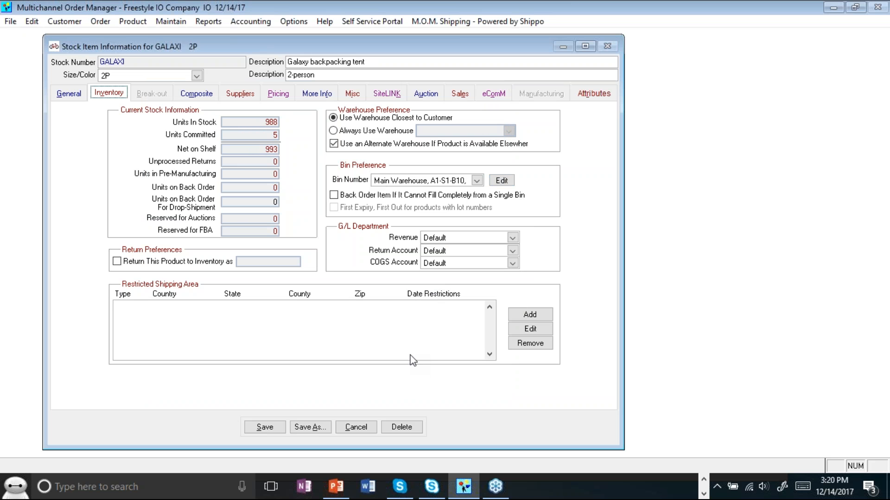
Step: Save the GALAXI 2P stock item and close the stock item lookup
click(255, 427)
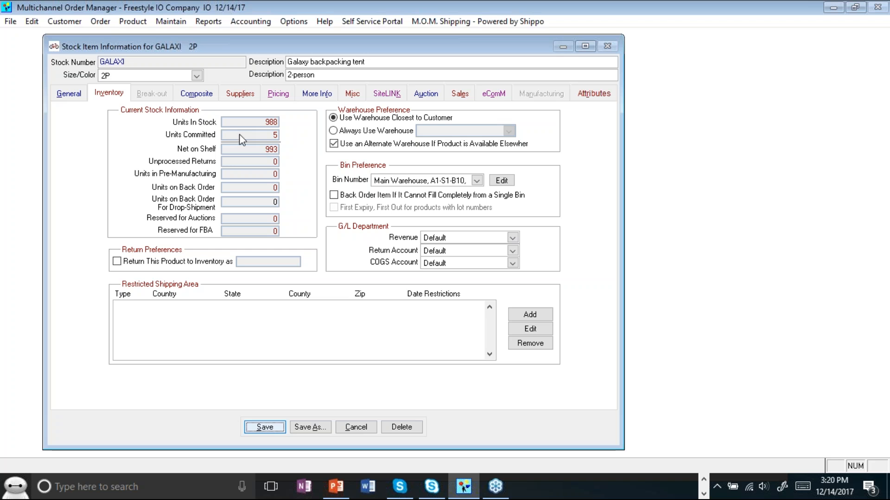
click(270, 426)
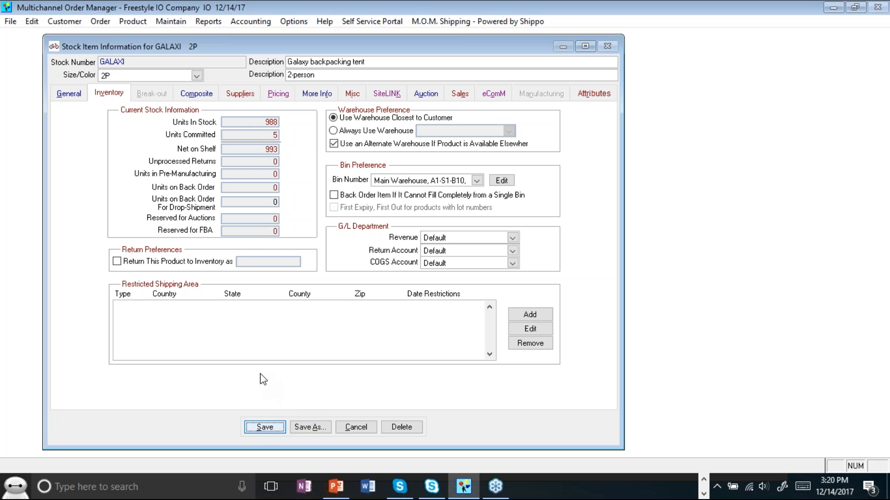
click(271, 428)
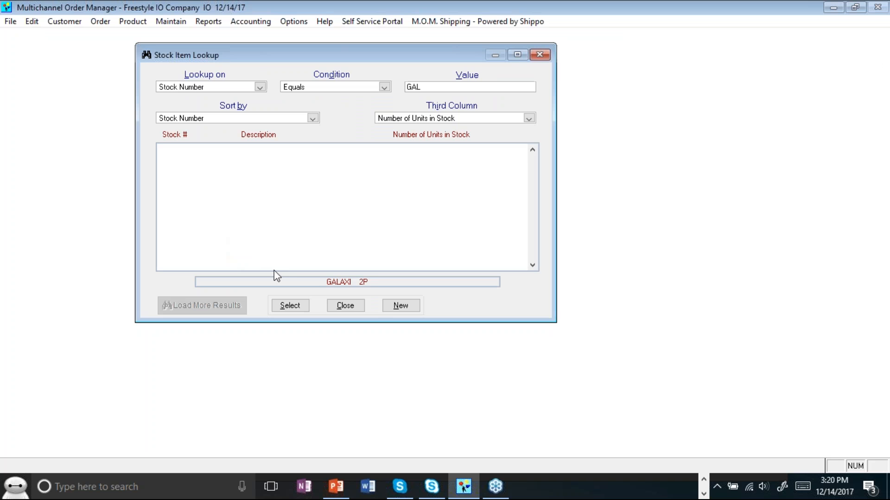
click(337, 303)
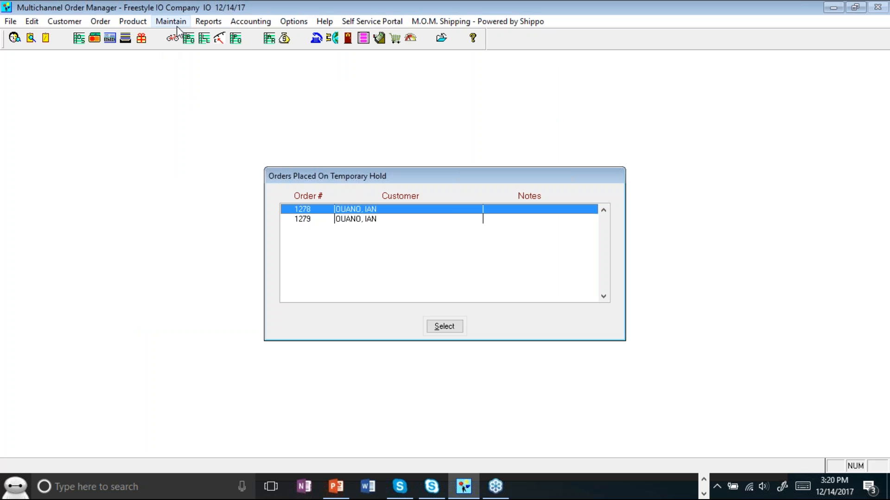
Step: Open the Product's Purchasing Forecast (AIM) and display the detailed projections for PART1
click(132, 22)
mouse_move(149, 61)
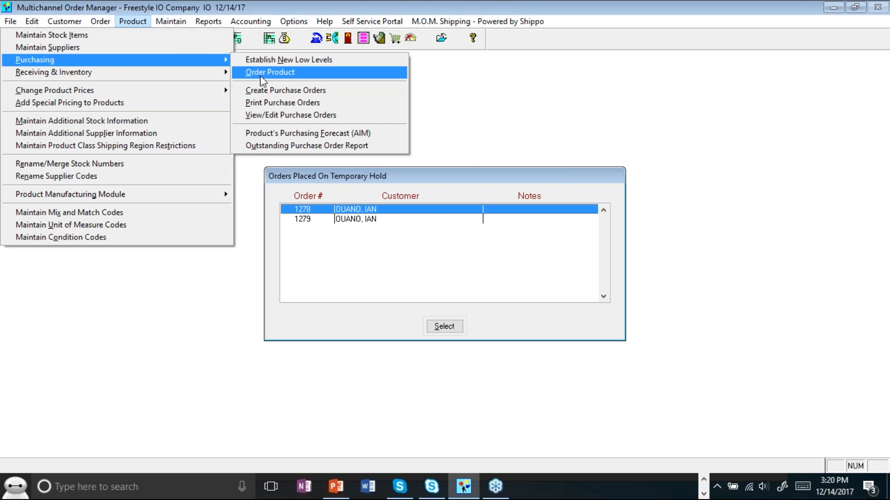
click(297, 134)
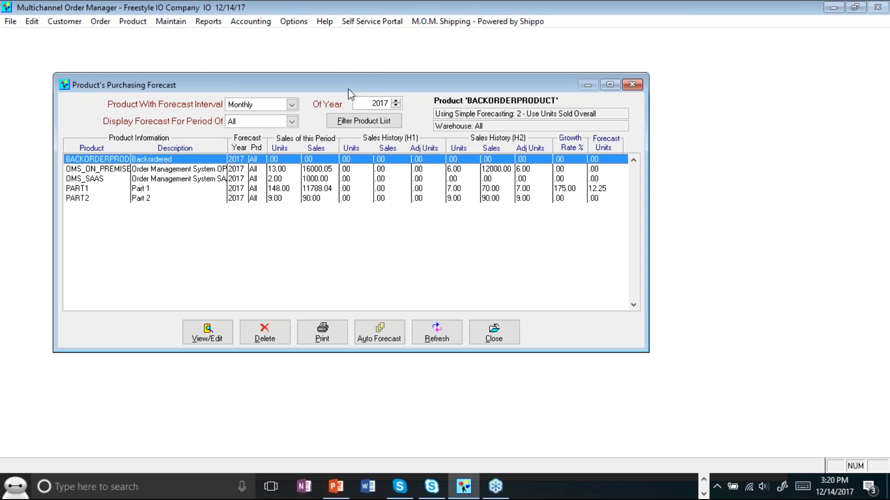
drag(309, 76, 337, 75)
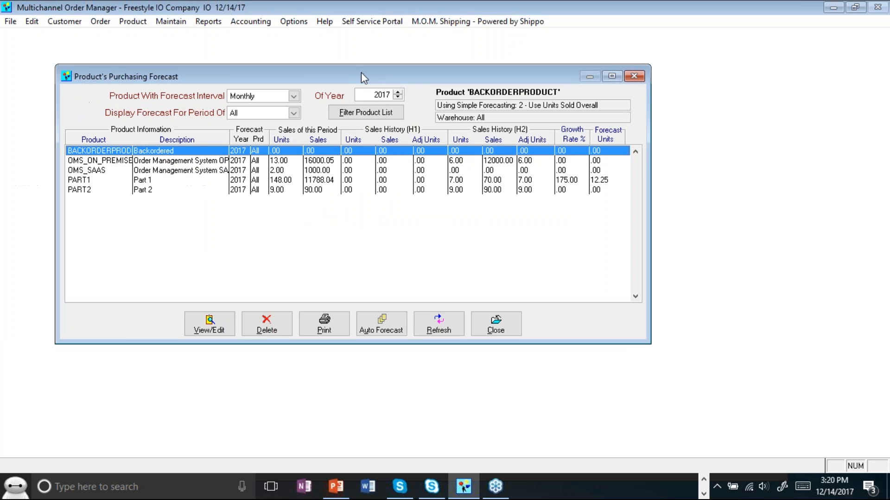
click(176, 181)
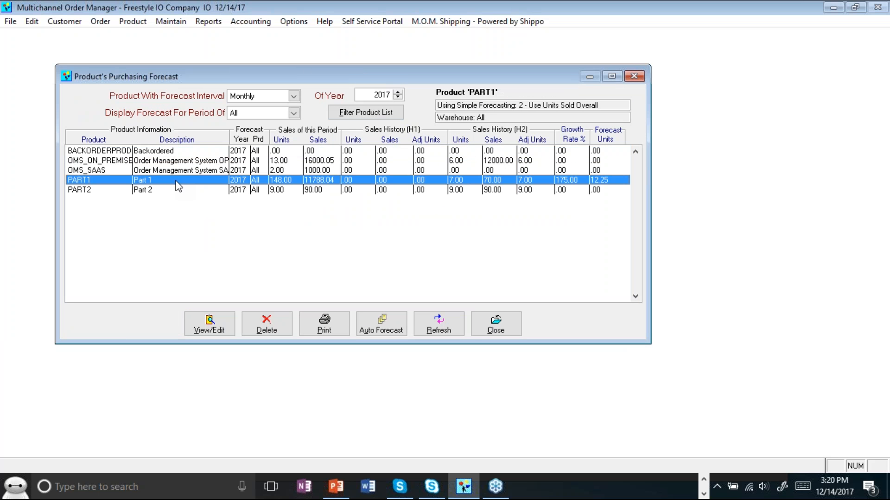
click(220, 325)
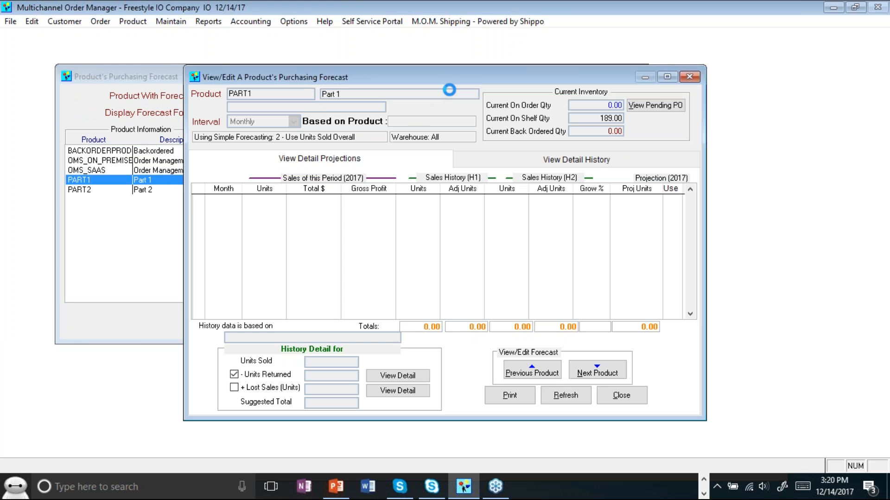
drag(457, 83, 359, 60)
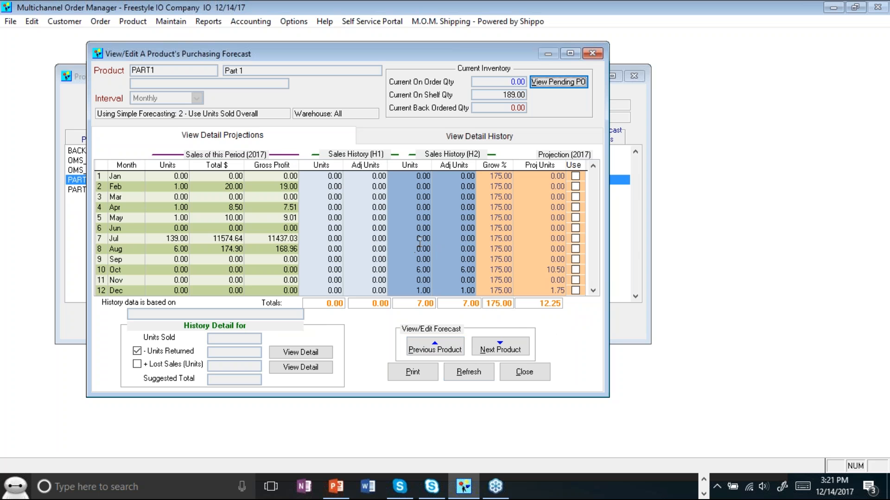
Step: Examine PART1's monthly sales history and adjusted units for October and November 2016, return to its projections and close the detail view
click(380, 168)
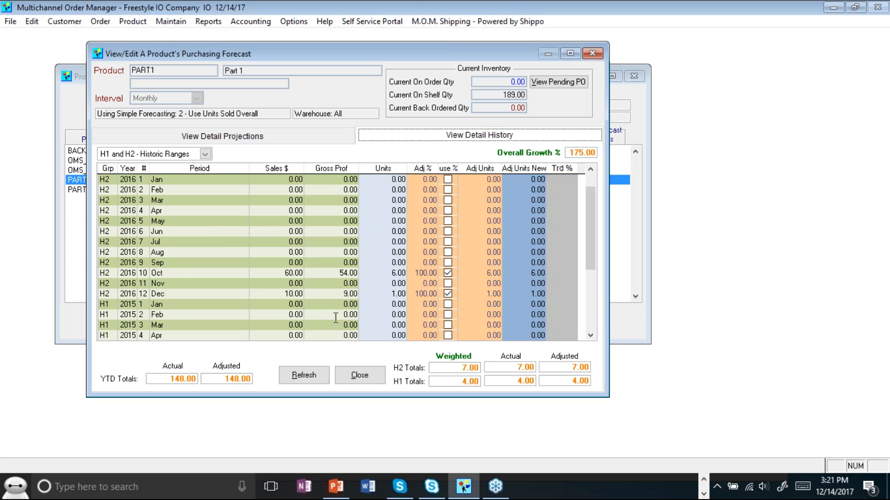
click(477, 282)
click(478, 281)
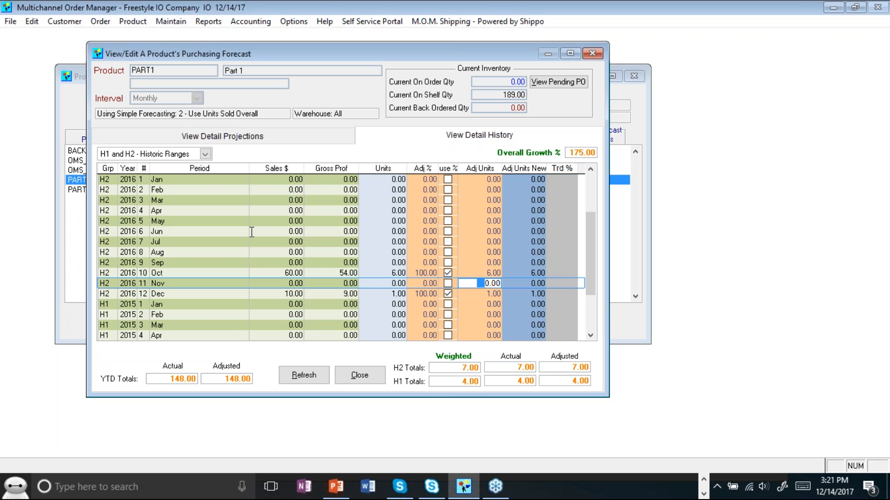
click(283, 273)
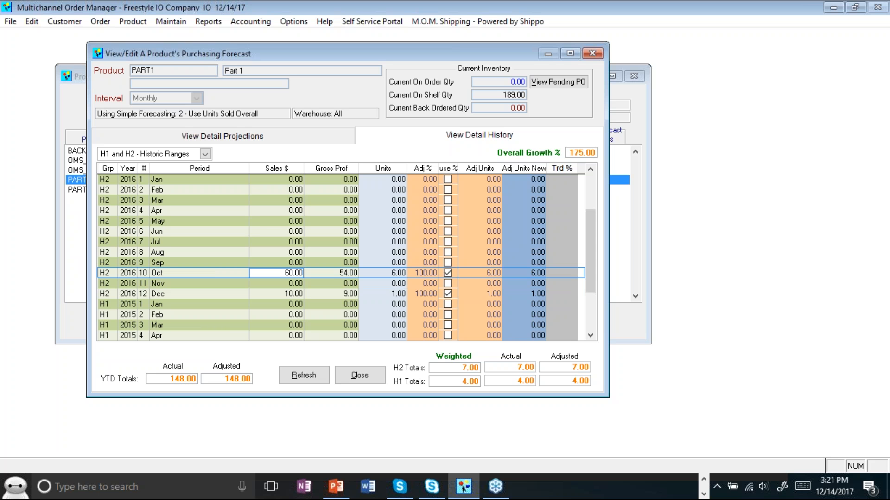
click(460, 273)
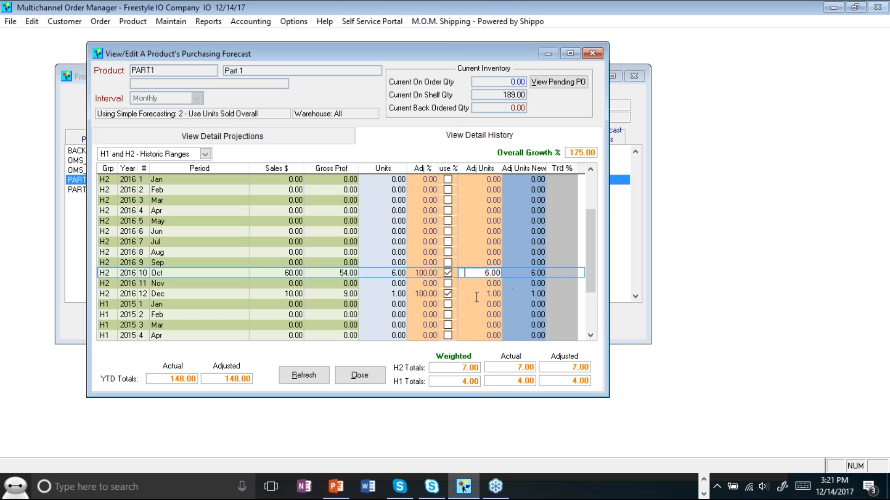
click(285, 133)
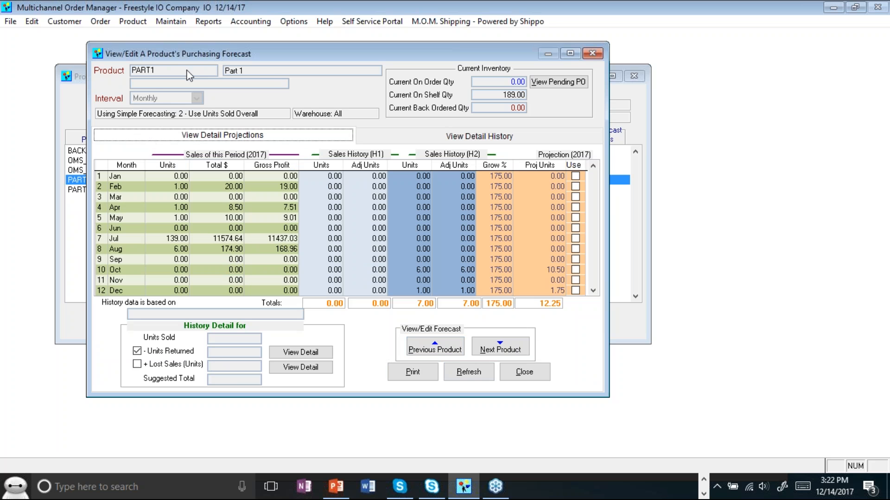
click(522, 373)
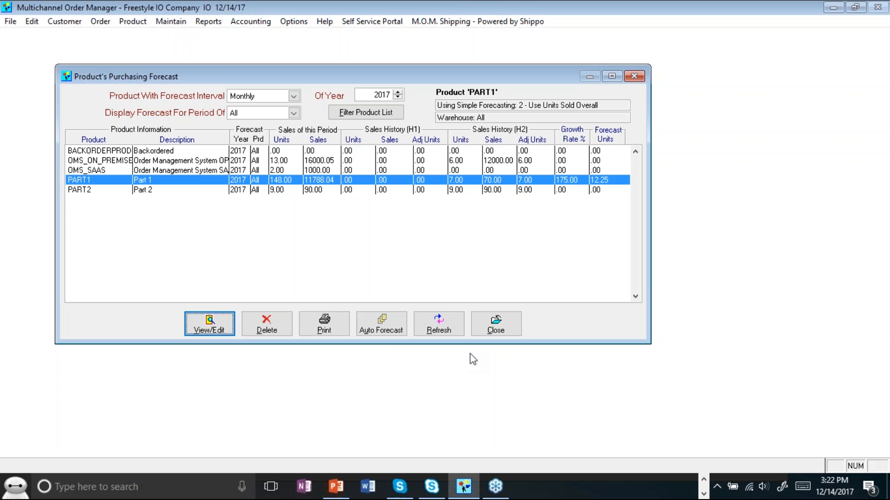
Step: Start an automatic forecast using manual entry, with adjusted units sold and growth both set to 120%
click(391, 332)
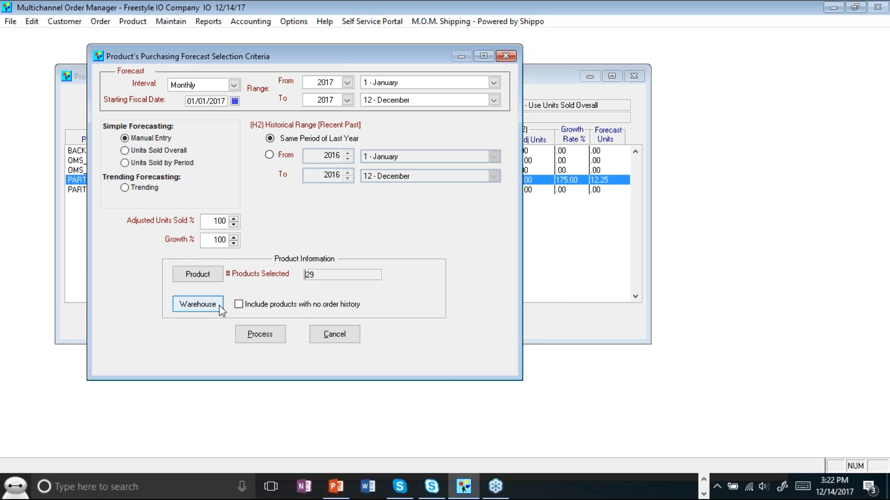
drag(203, 221, 240, 224)
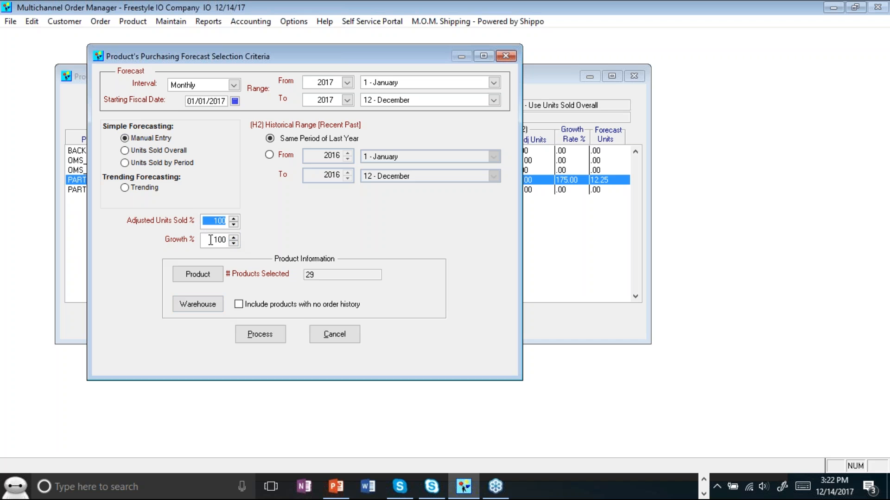
text(120)
key(Tab)
text(120)
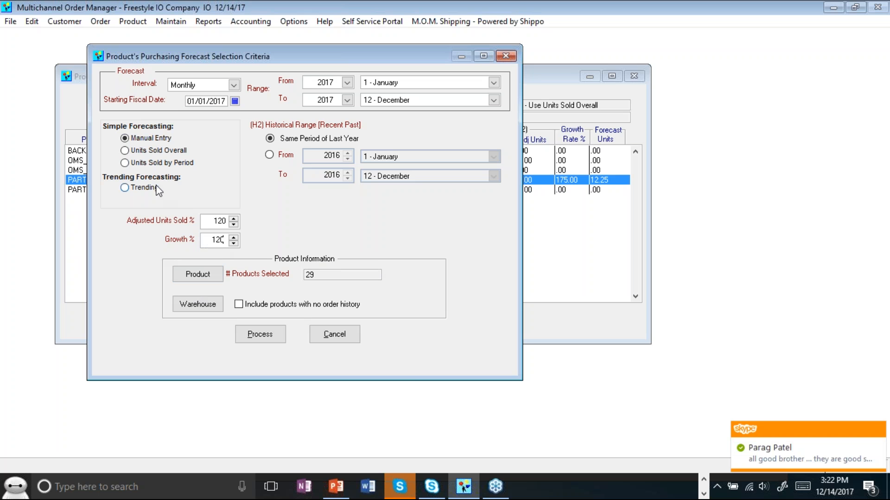
Step: Try the Units Sold Overall, Units Sold by Period and Trending forecasting methods with a monthly interval, and cancel without processing
click(151, 152)
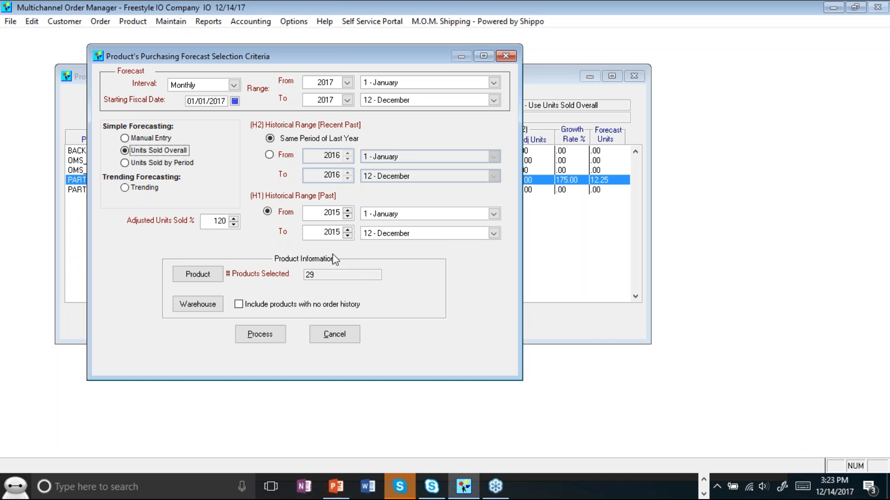
click(167, 163)
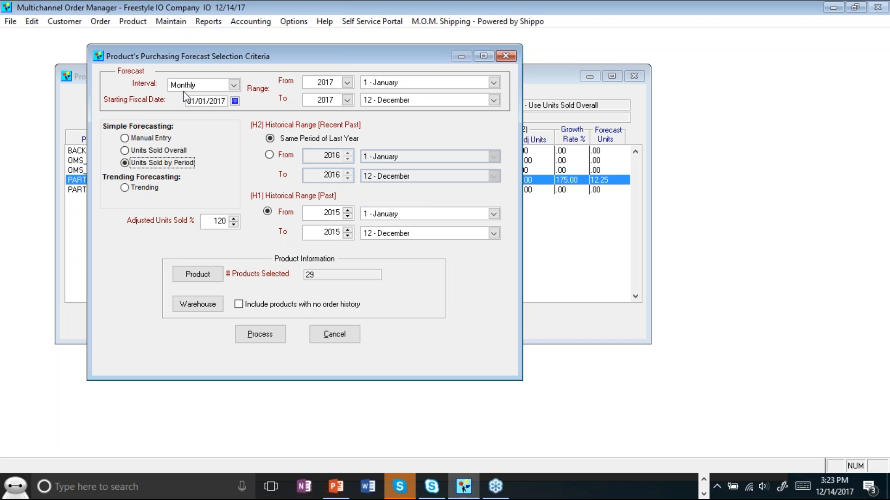
click(182, 87)
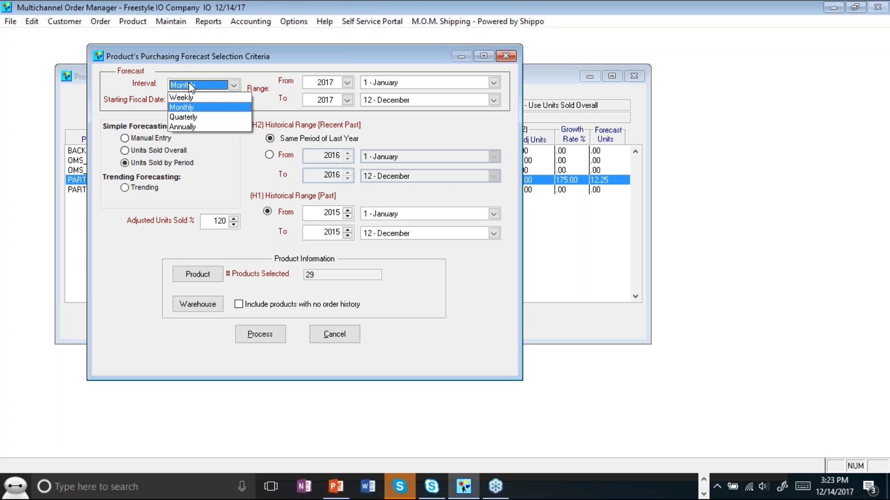
click(208, 107)
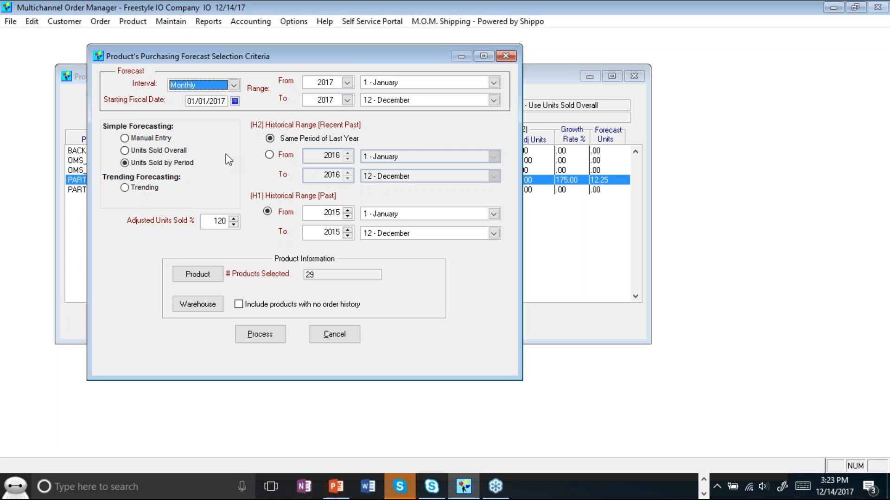
click(148, 190)
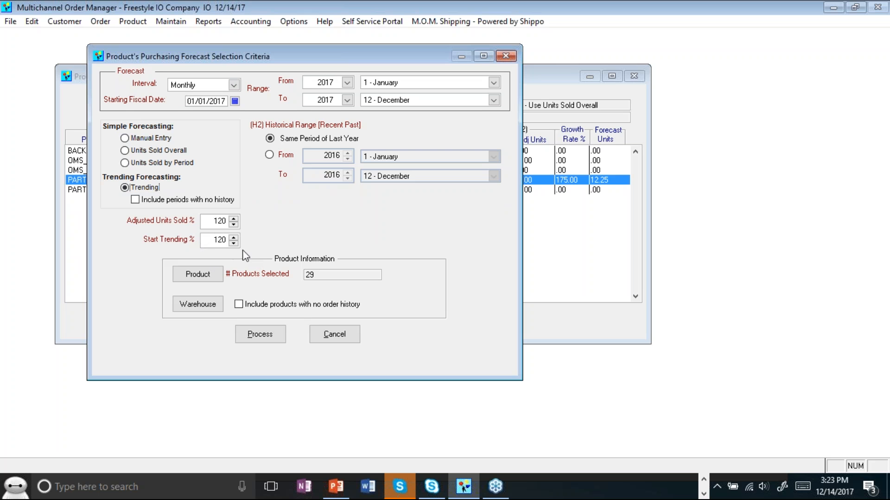
drag(208, 239, 313, 260)
click(338, 334)
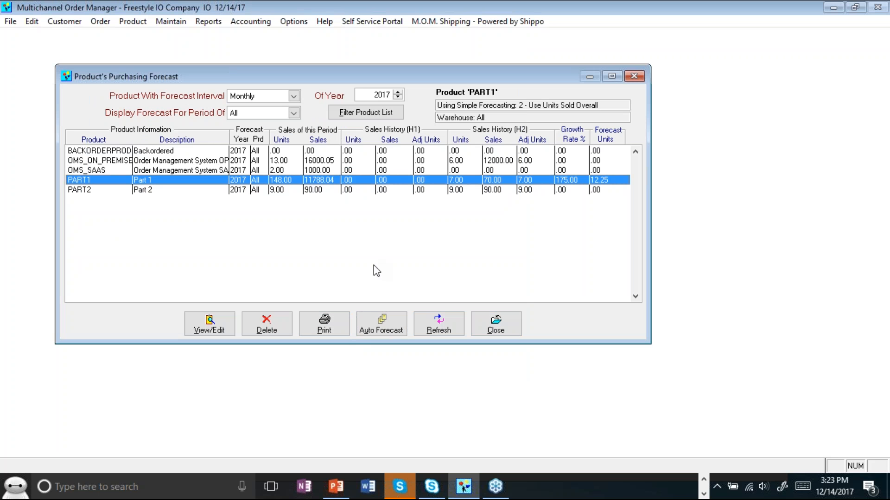
Step: Close the purchasing forecast and list the stock items GALAXI 1P, 2P and 3P as items to purchase in Order Product
click(504, 330)
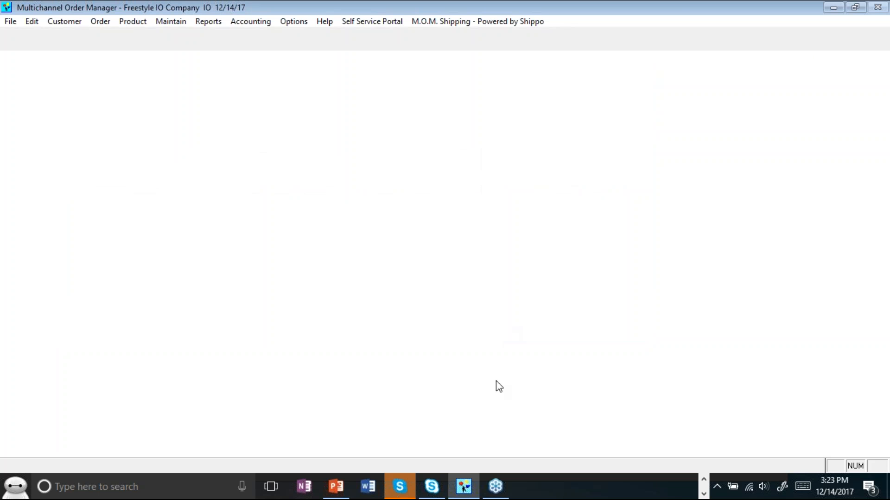
click(217, 38)
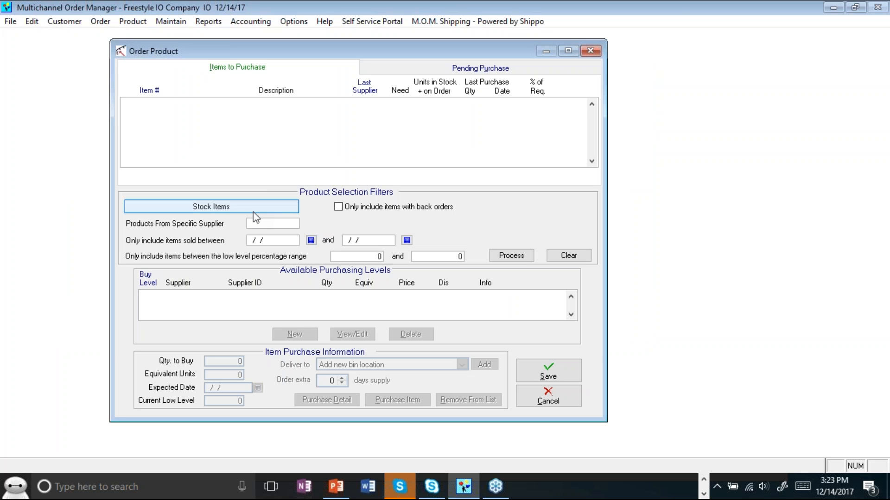
click(247, 208)
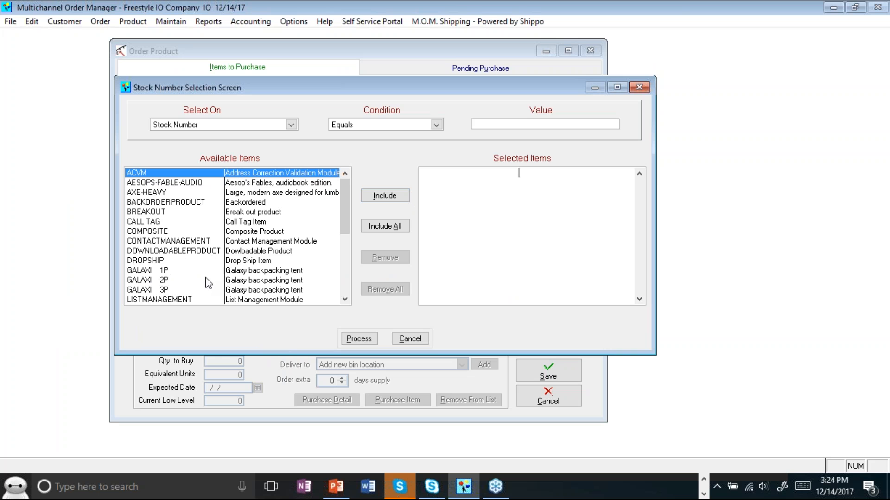
click(179, 273)
click(177, 278)
click(385, 196)
click(175, 273)
click(384, 199)
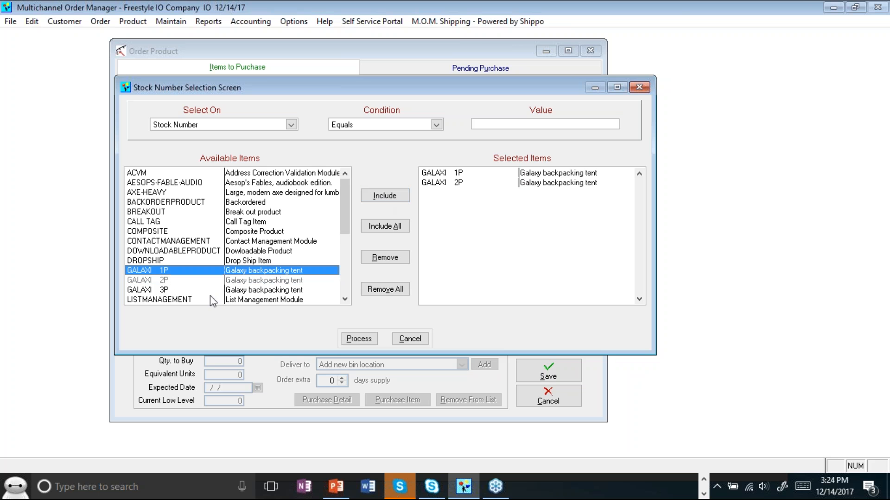
double_click(168, 291)
click(370, 341)
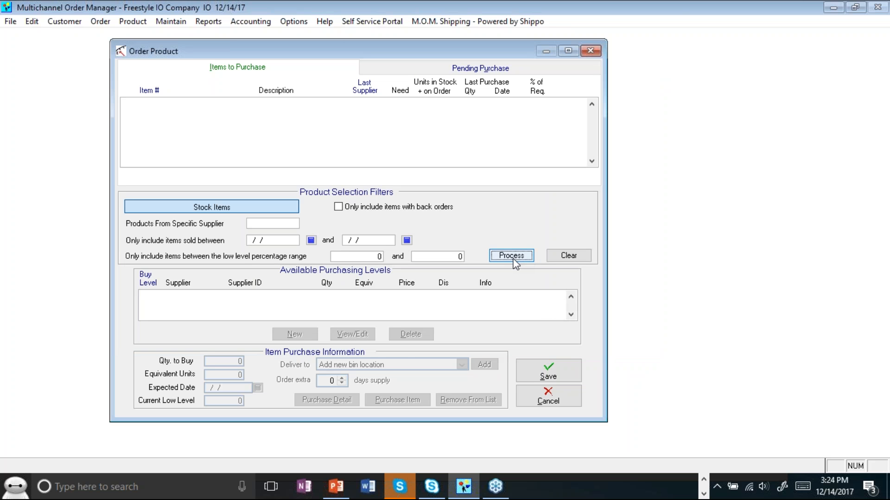
click(512, 257)
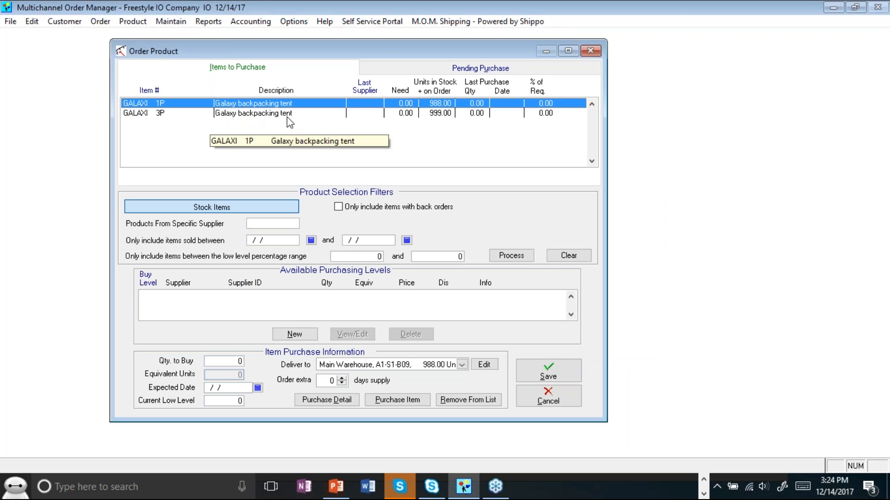
Step: Clear the product selection filters and list only the items with back orders for purchase
click(347, 209)
click(569, 255)
click(376, 209)
click(509, 256)
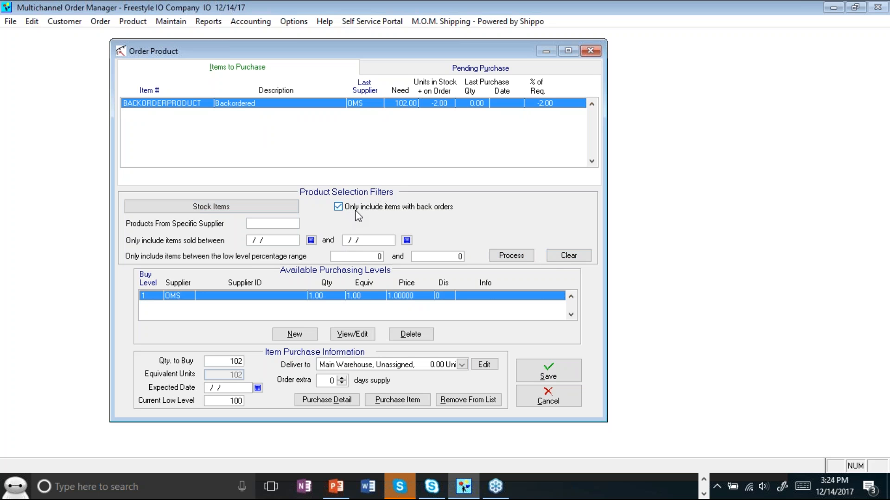
click(553, 256)
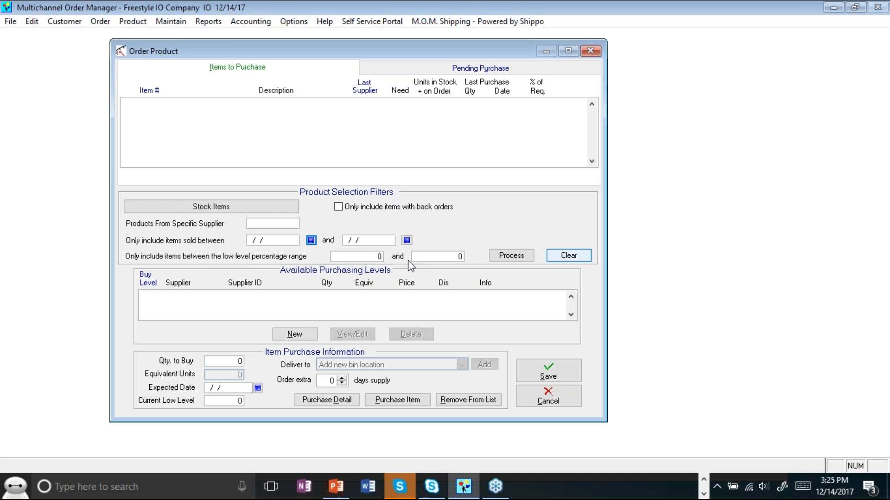
click(369, 207)
click(505, 258)
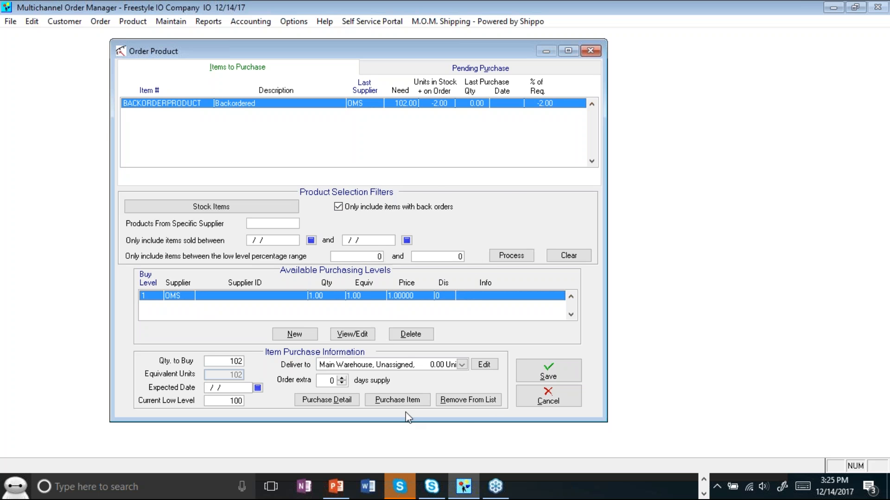
Step: Review the purchase detail of BACKORDERPRODUCT, including its suggested buy quantity formula, and leave Order Product without saving
click(349, 405)
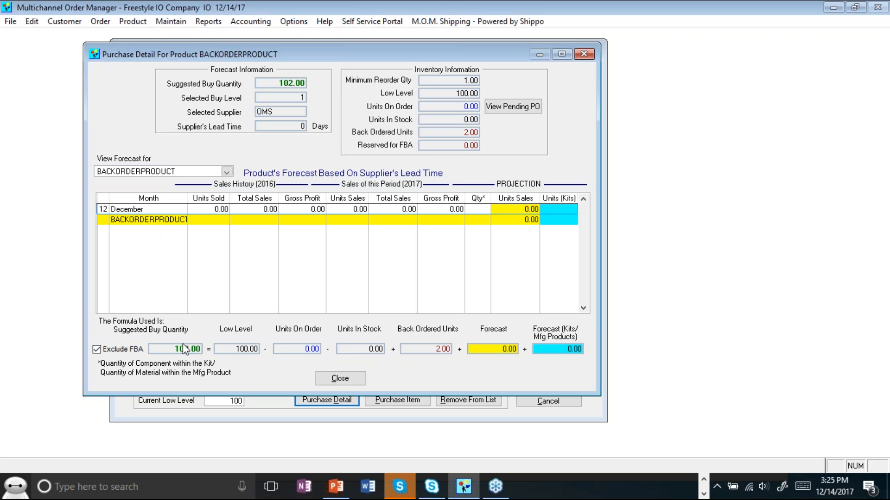
click(341, 379)
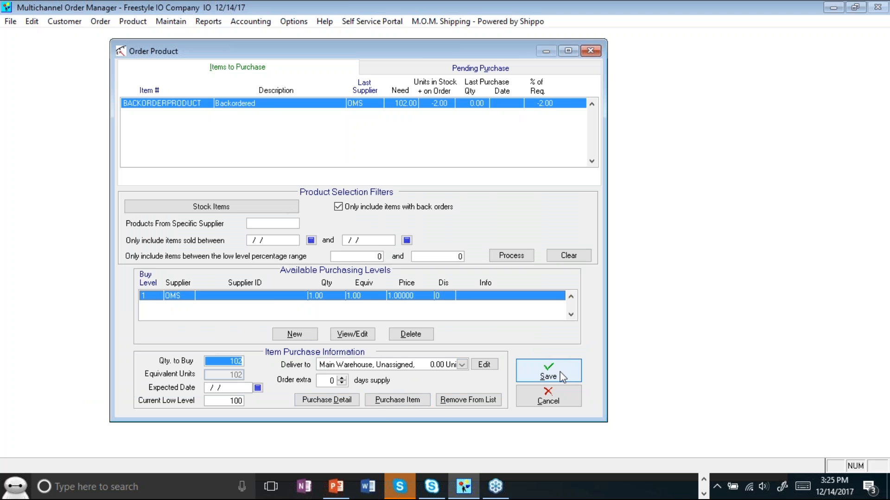
click(555, 394)
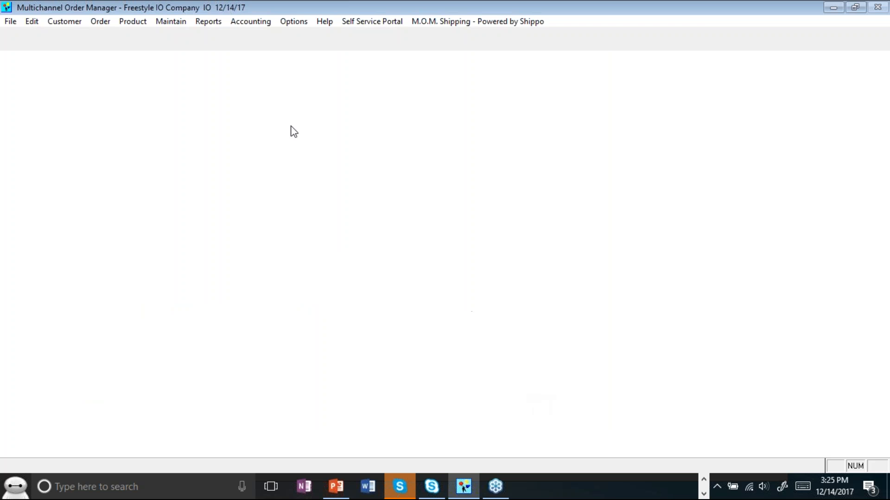
Step: Receive all ACVM merchandise on the first outstanding purchase order dated 08/30/2017 and save the receipt
click(138, 24)
mouse_move(139, 73)
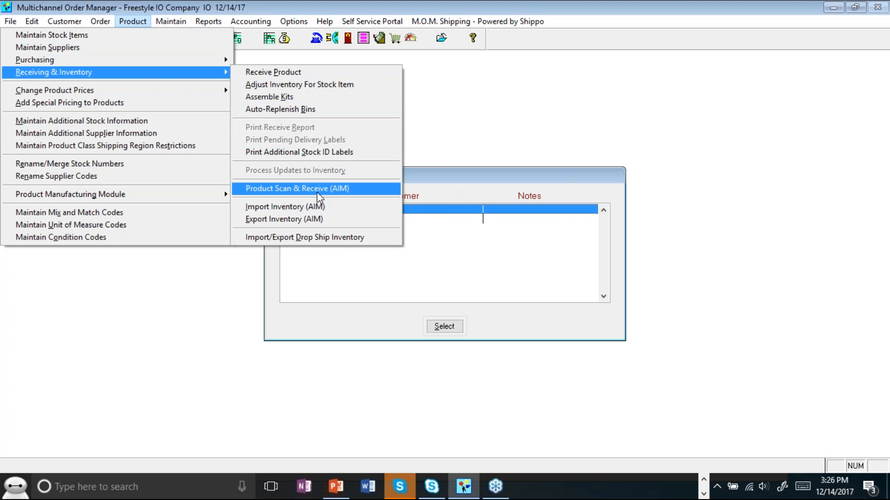
click(310, 75)
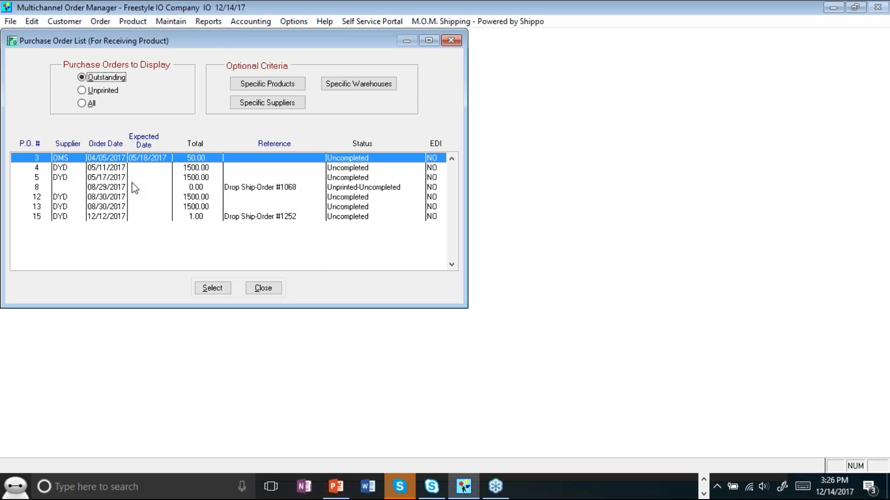
double_click(125, 197)
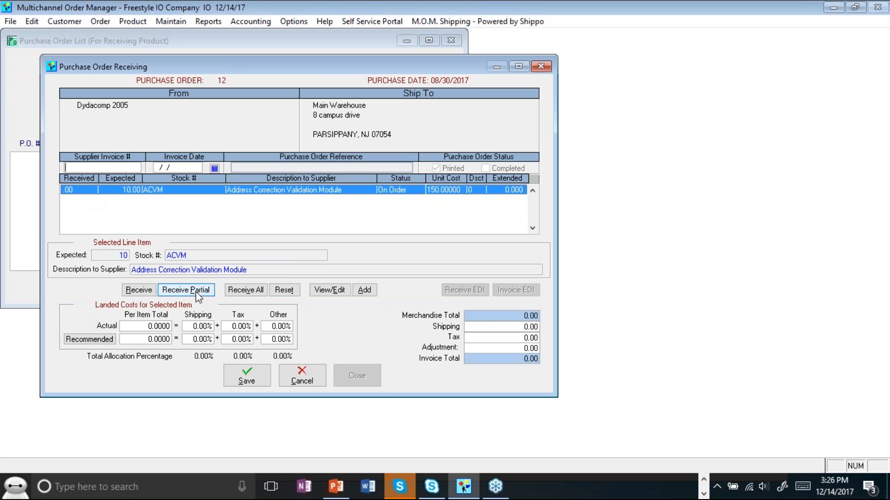
click(302, 381)
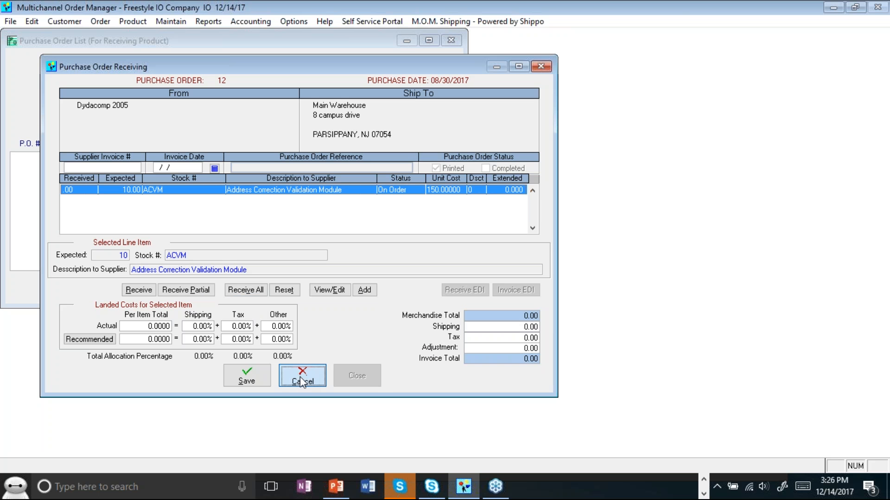
click(229, 376)
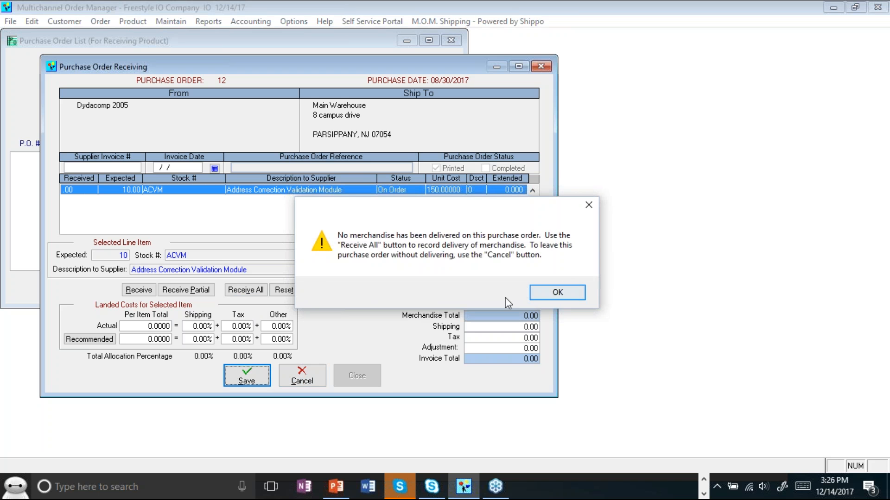
click(536, 293)
click(247, 290)
click(246, 376)
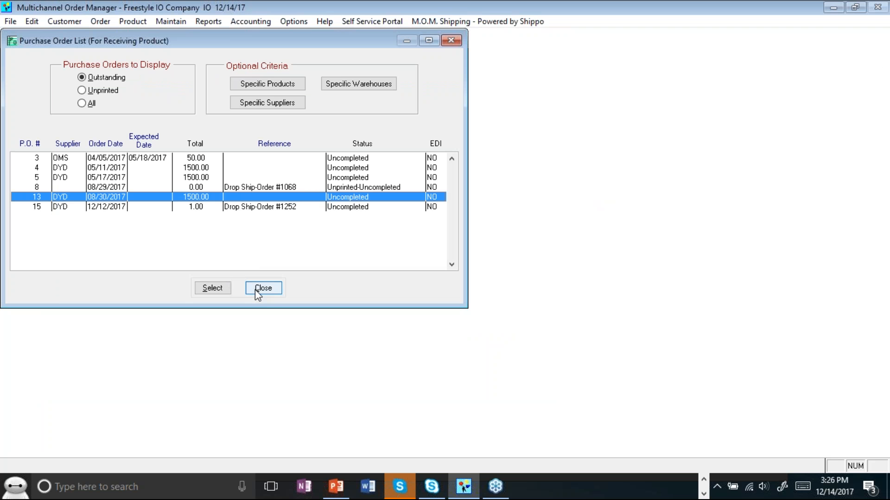
Step: Close the purchase order list and process the pending updates to inventory
click(263, 289)
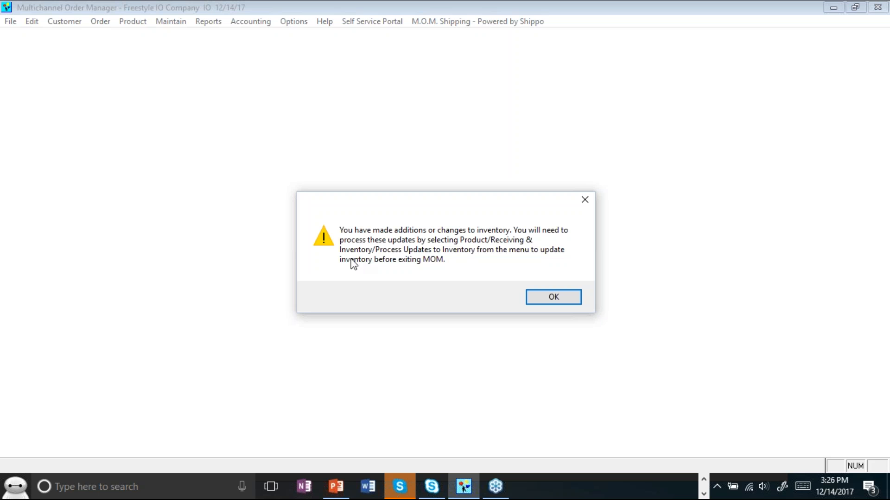
click(554, 299)
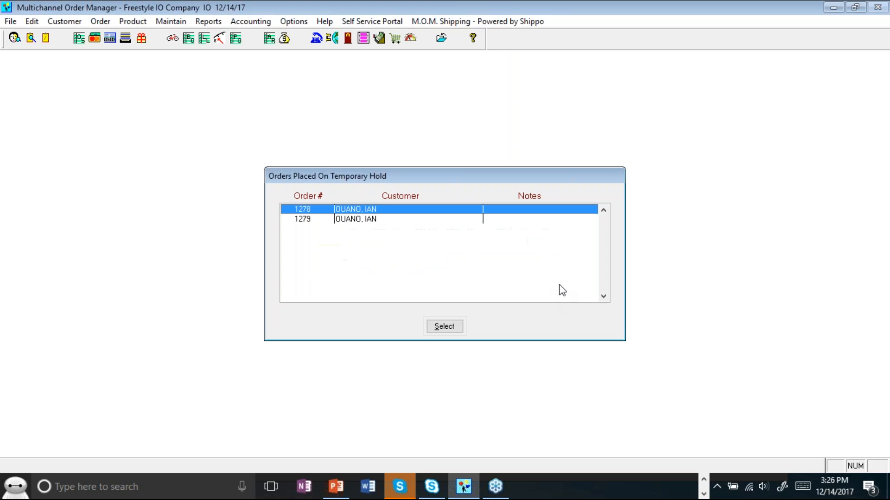
click(146, 22)
mouse_move(172, 75)
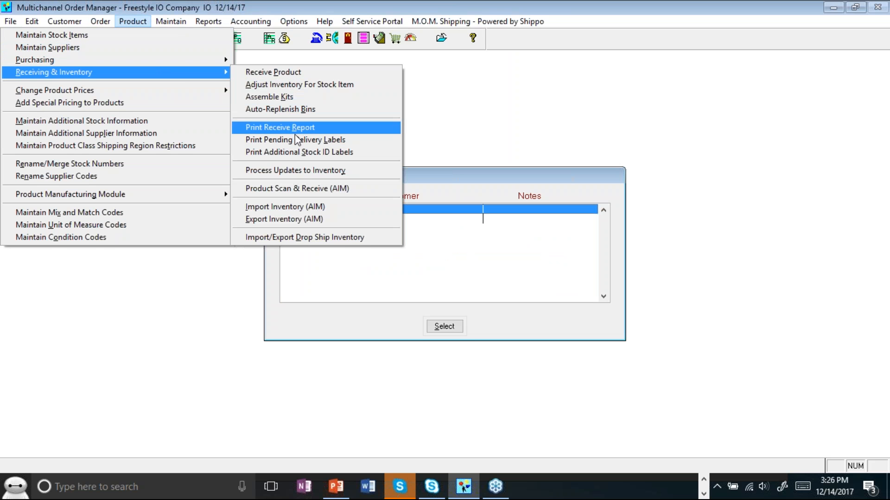
click(306, 172)
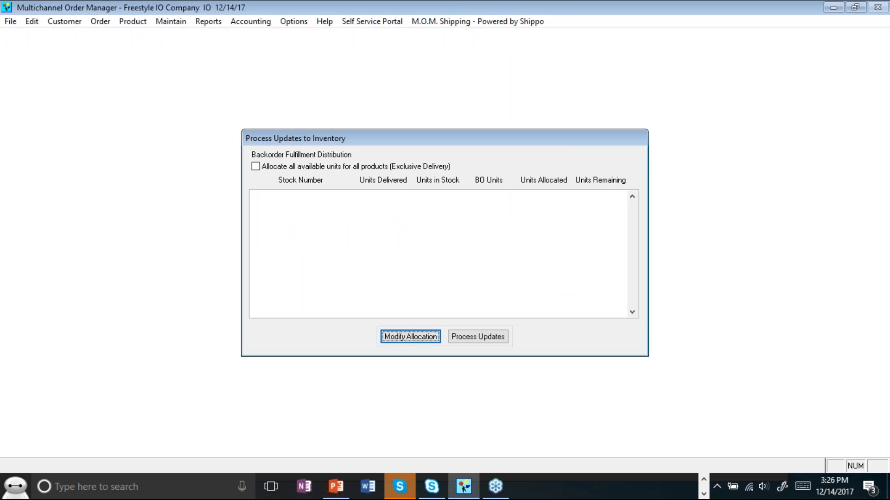
click(476, 343)
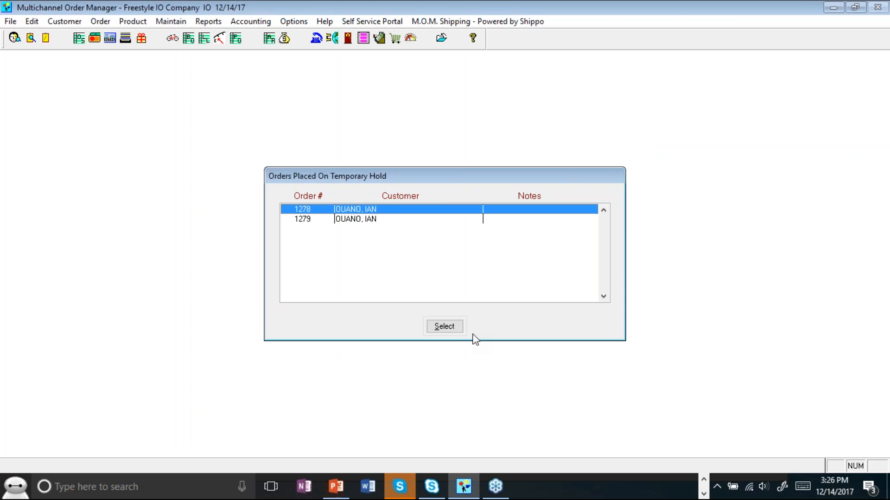
Step: Open Product Scan & Receive (AIM), review the purchase orders pending receiving, and cancel without scanning
drag(415, 179, 366, 147)
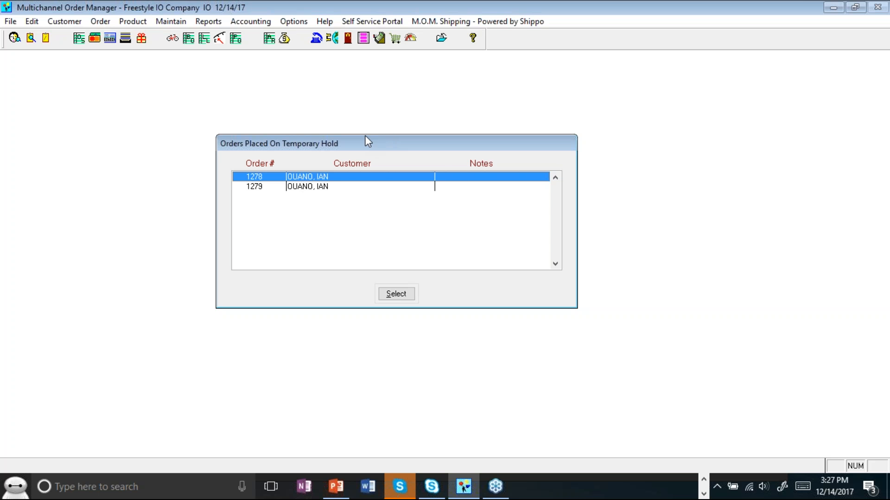
click(134, 21)
mouse_move(153, 72)
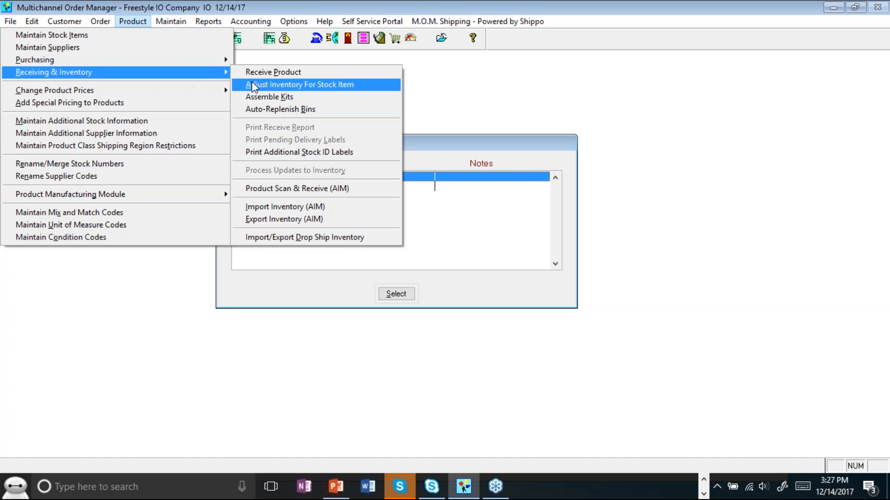
click(311, 189)
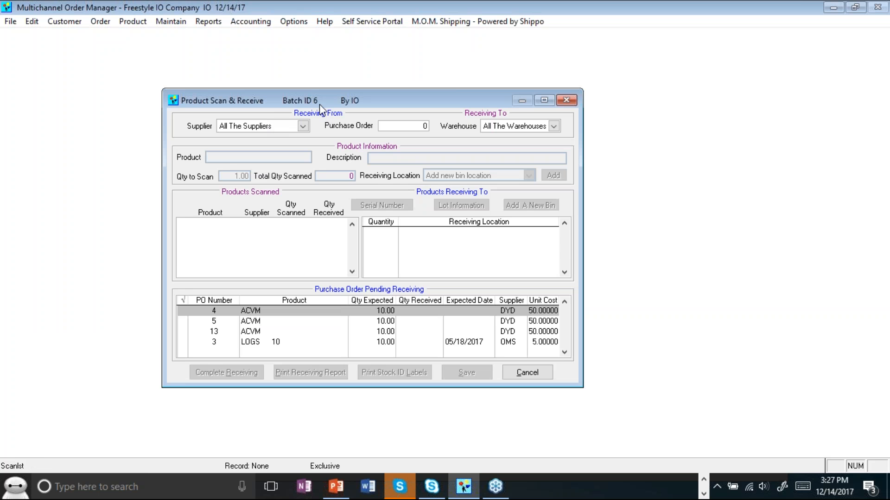
drag(318, 103, 274, 79)
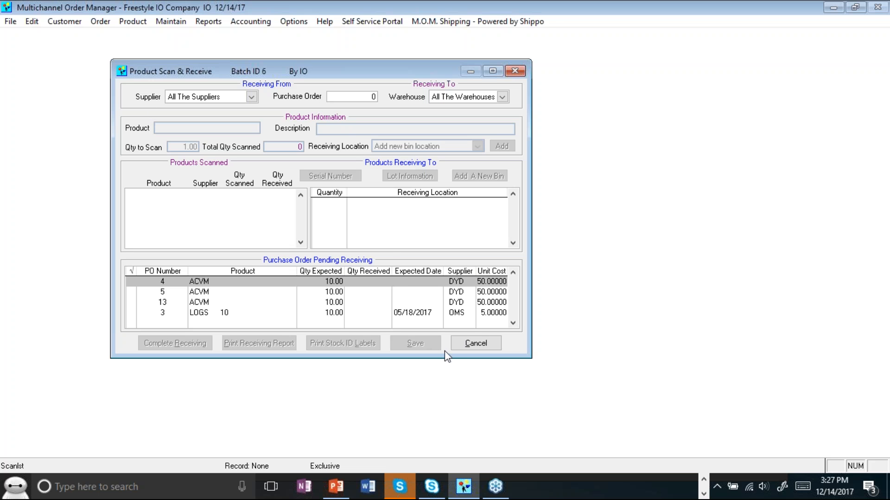
click(486, 343)
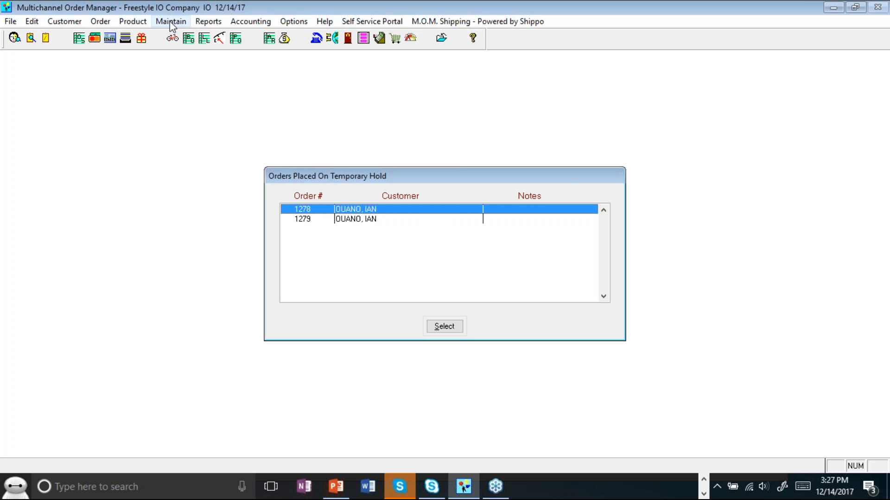
Step: Review the available inventory reports and the selection criteria of the Product Performance & Analysis report, and close it
click(208, 22)
mouse_move(213, 60)
mouse_move(280, 65)
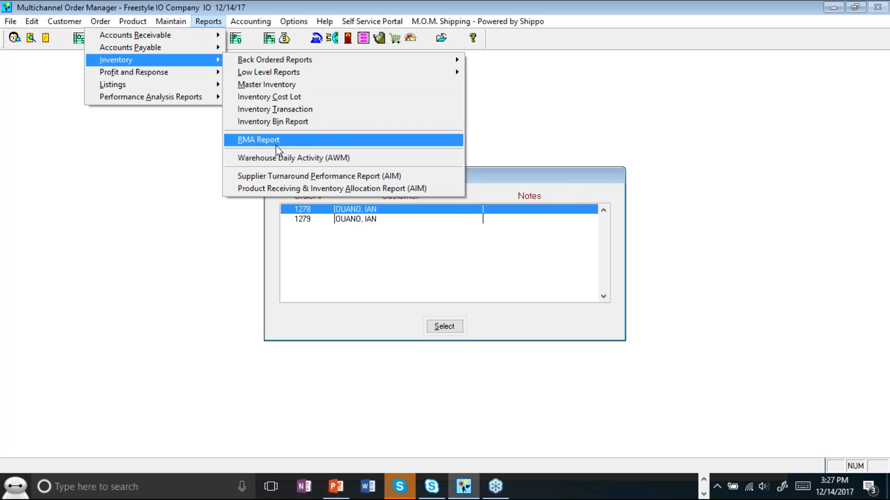
mouse_move(177, 102)
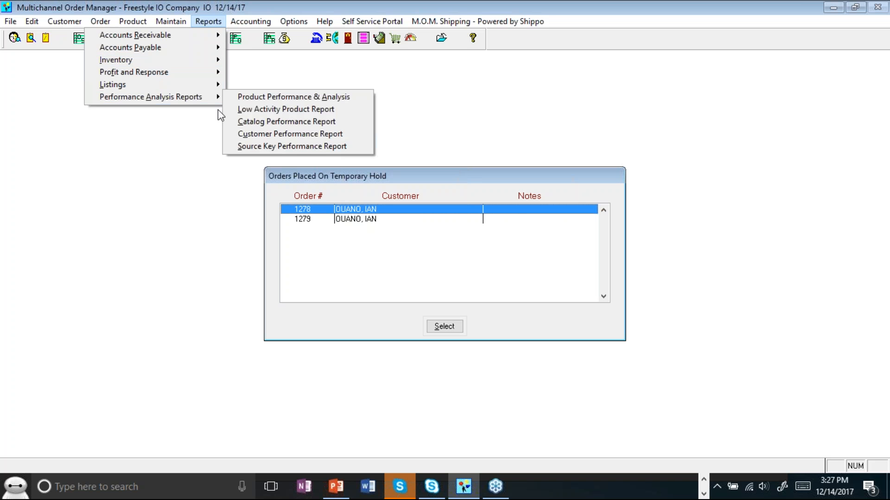
click(280, 98)
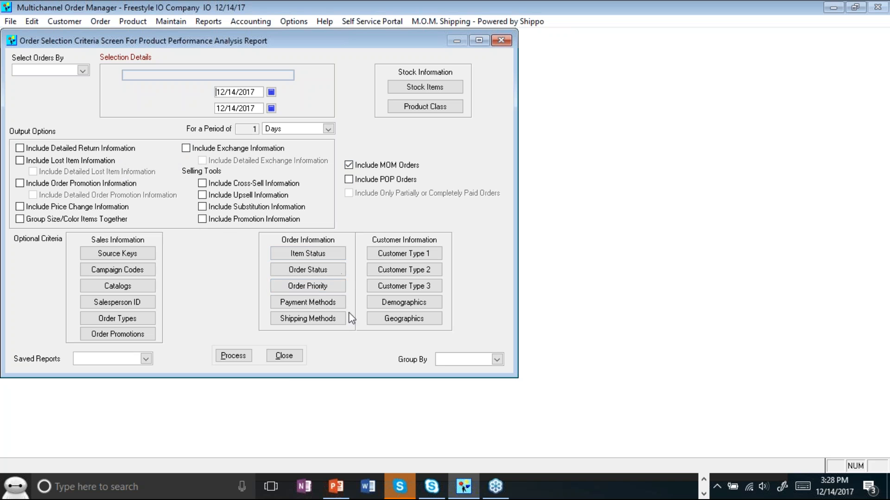
click(286, 359)
Step: Open the Low Activity Product Report criteria and limit the report to the top 10 items
click(132, 22)
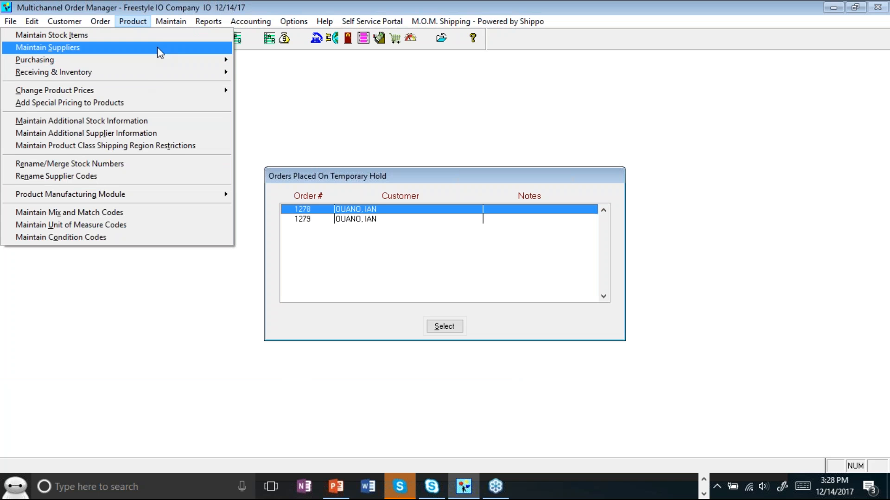
mouse_move(248, 26)
mouse_move(209, 22)
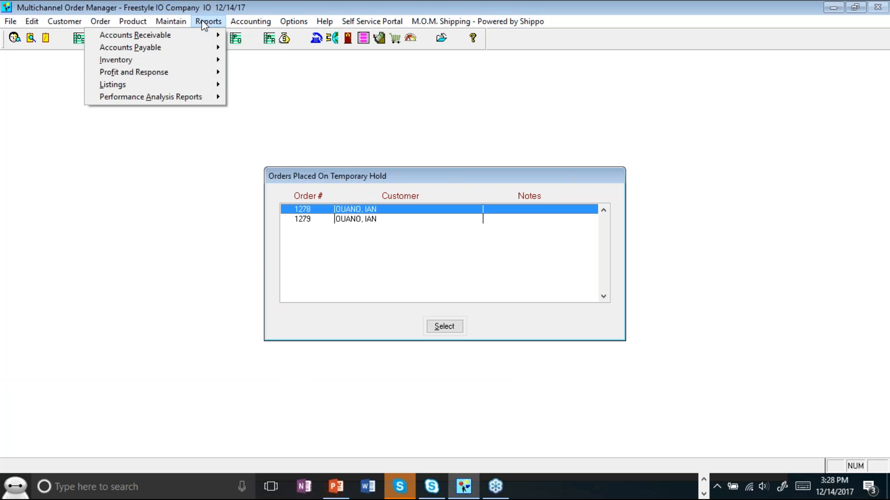
mouse_move(185, 97)
click(259, 110)
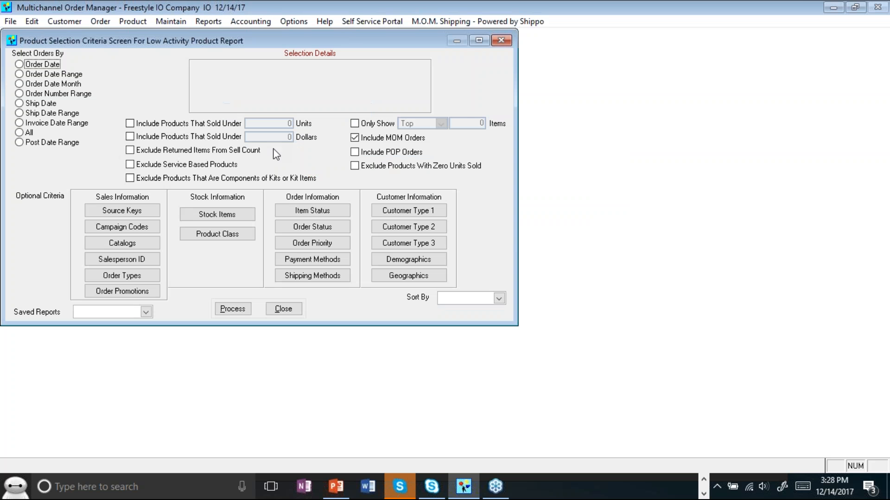
click(366, 125)
drag(457, 125, 516, 128)
text(10)
key(Tab)
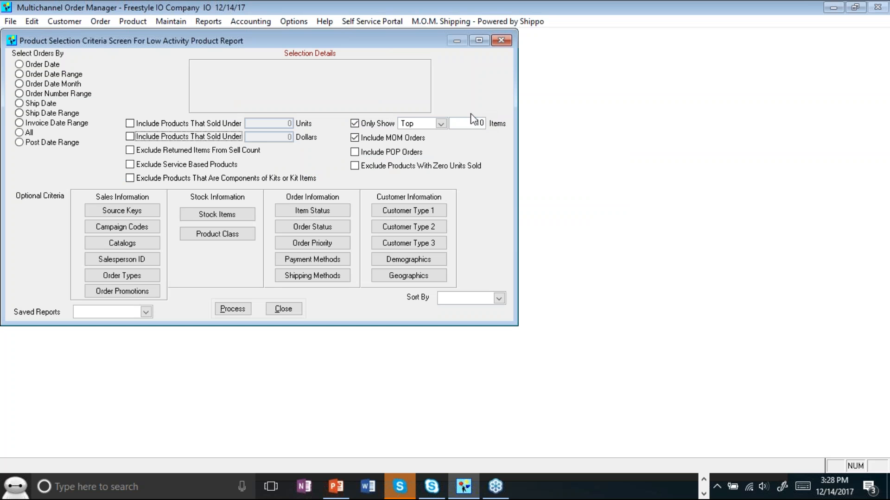
Step: Close the Low Activity Product Report criteria and review the list of available performance analysis reports
click(292, 312)
click(138, 22)
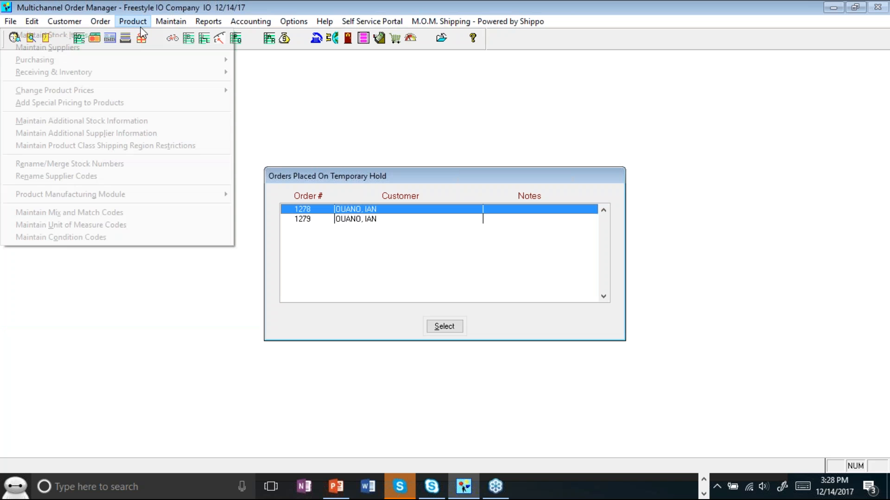
mouse_move(208, 22)
mouse_move(216, 99)
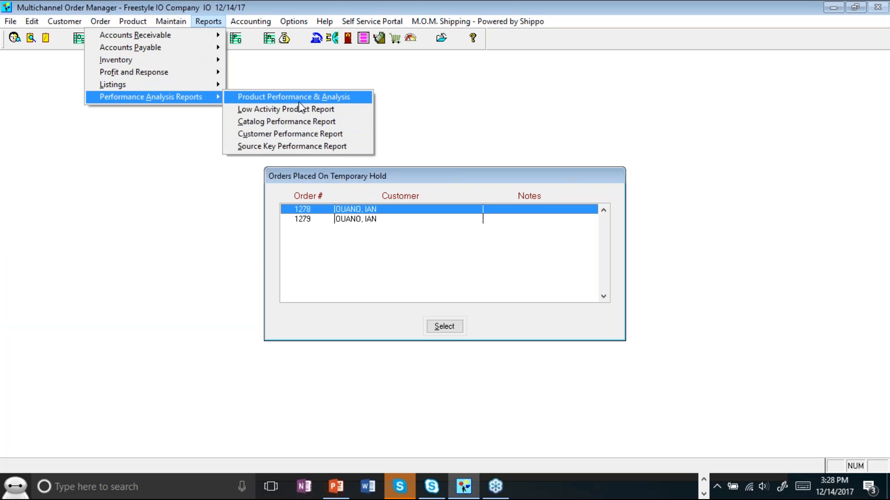
click(161, 135)
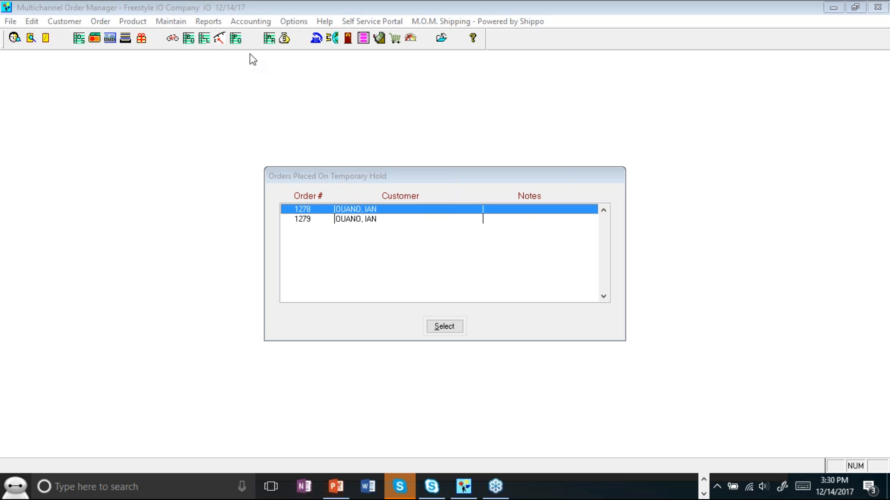
Step: Open the Product's Purchasing Forecast (AIM) and set the auto forecast criteria to simple forecasting by Units Sold Overall
click(132, 21)
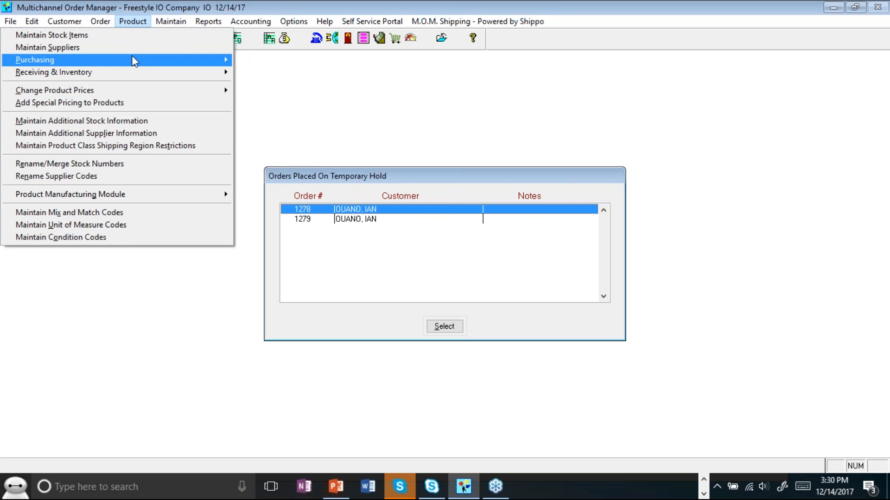
click(622, 80)
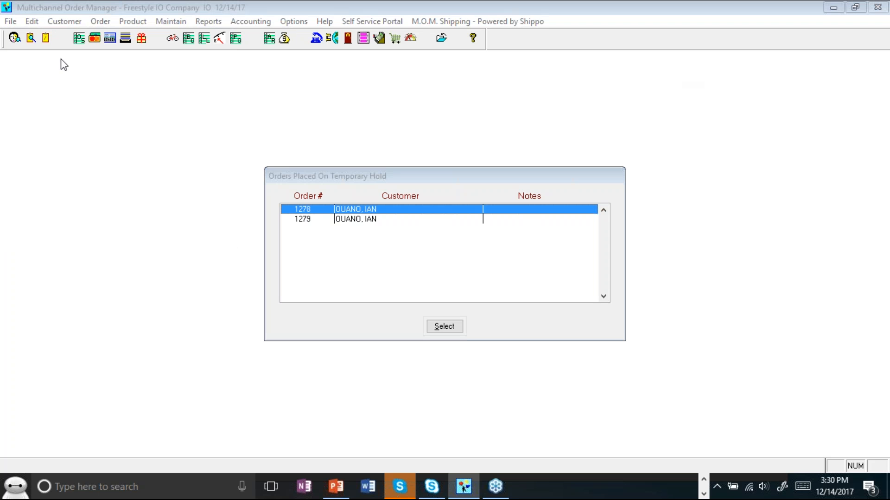
click(106, 26)
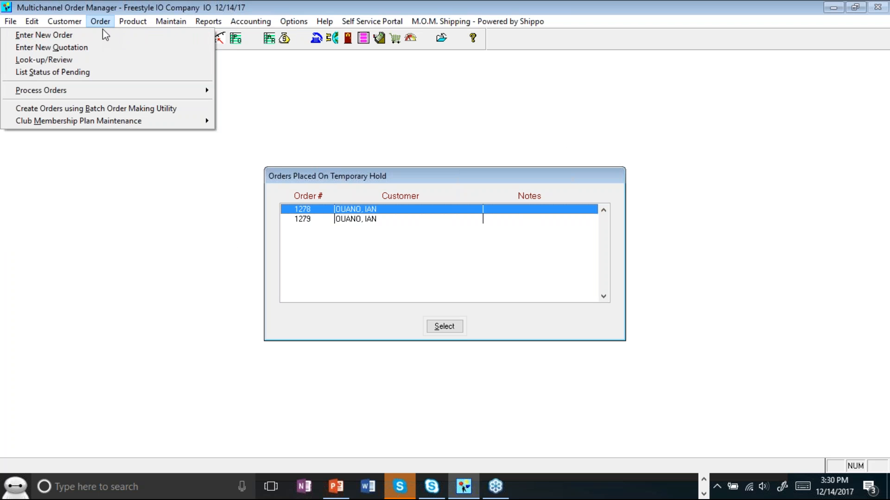
mouse_move(141, 22)
mouse_move(145, 59)
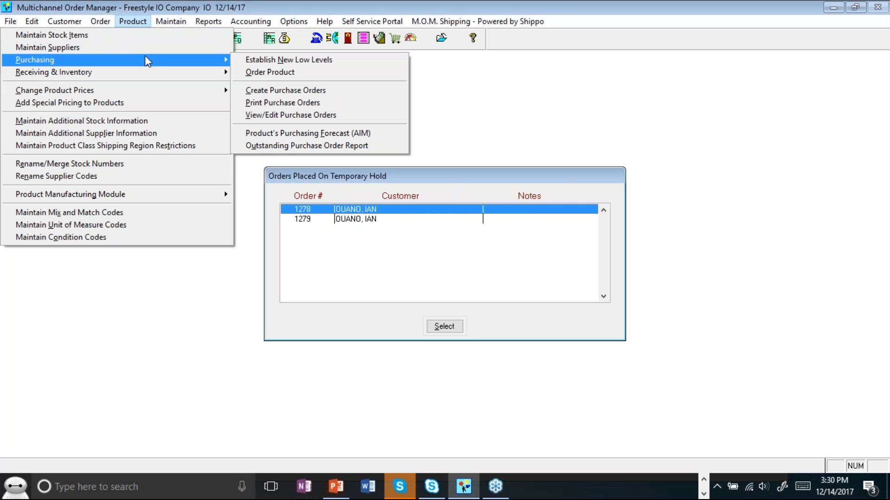
click(305, 137)
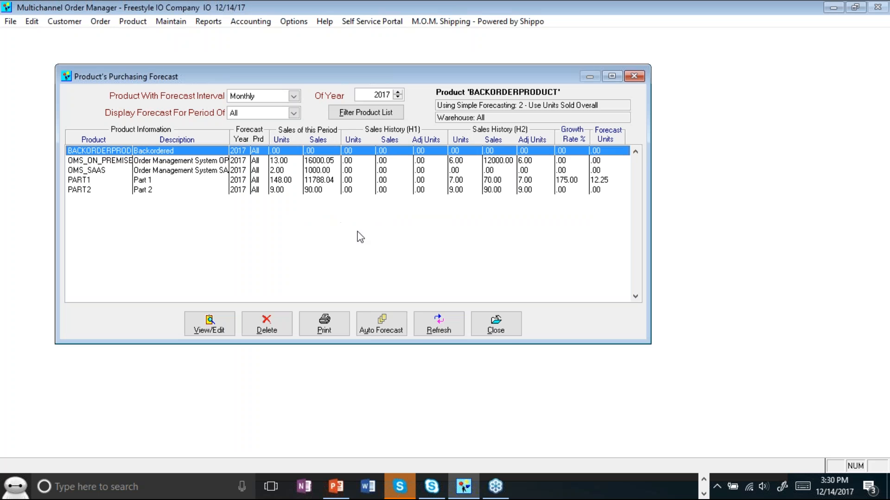
click(394, 327)
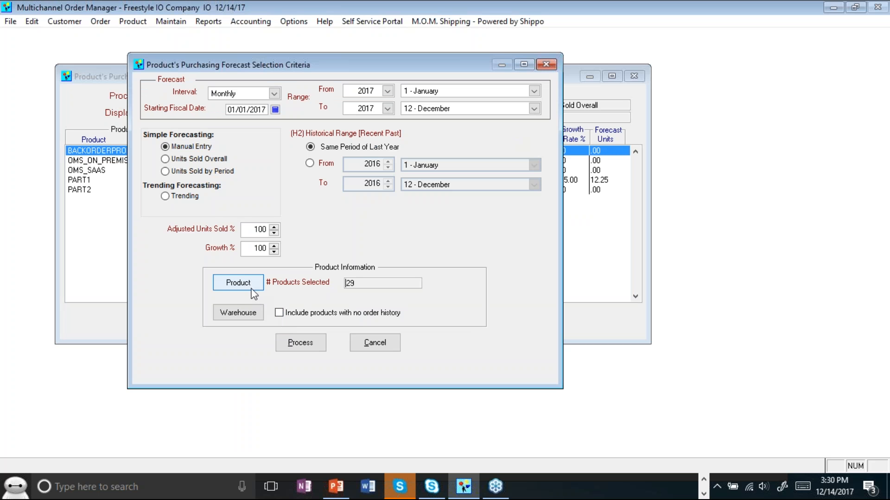
click(173, 157)
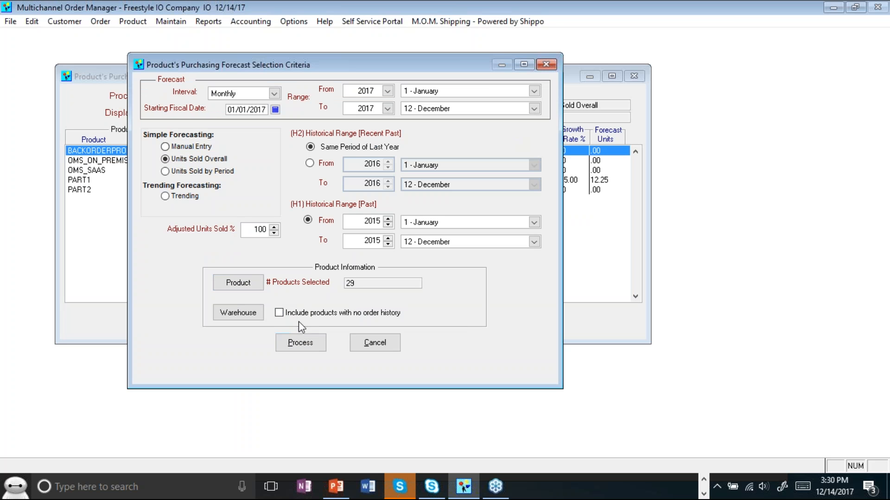
Step: Limit the auto forecast to the Galaxy backpacking tent with stock number GALAXI 2P
click(238, 283)
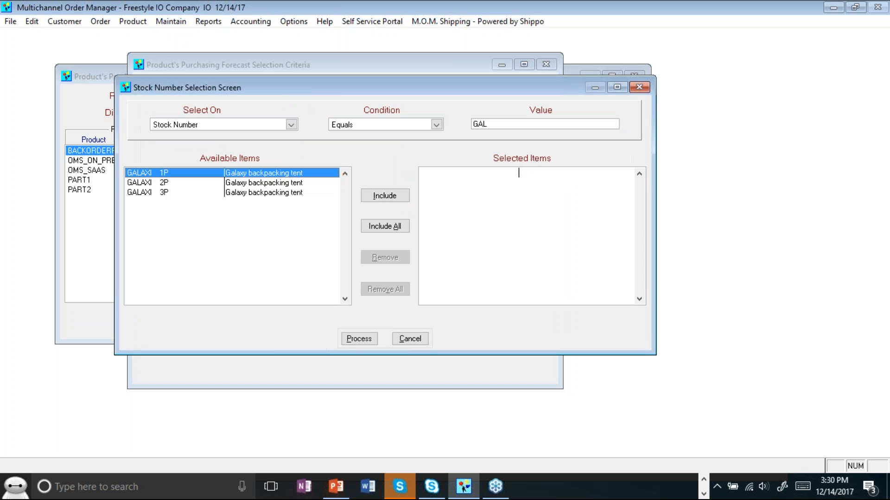
click(250, 193)
click(252, 183)
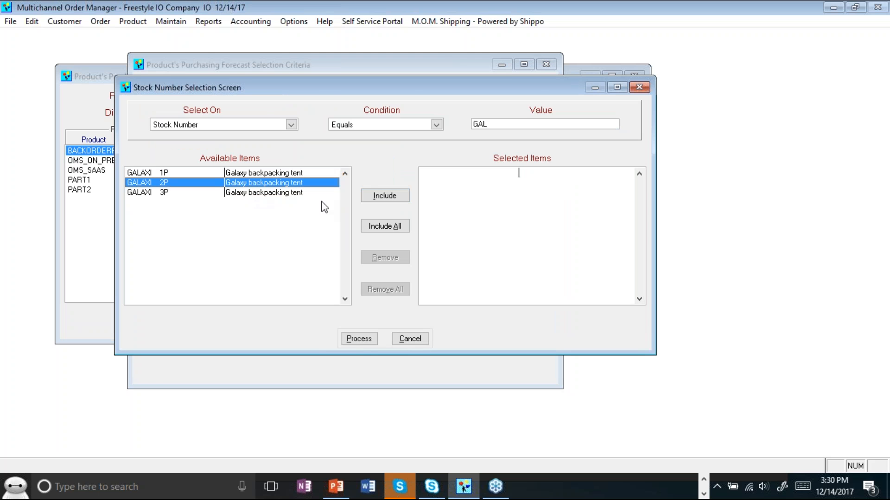
click(378, 200)
click(353, 339)
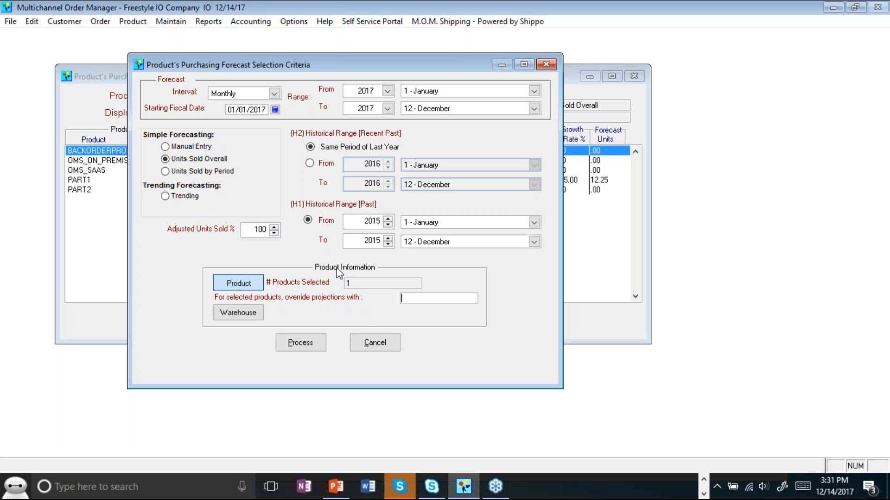
Step: Cancel the auto forecast criteria without processing and close the Product's Purchasing Forecast
click(387, 344)
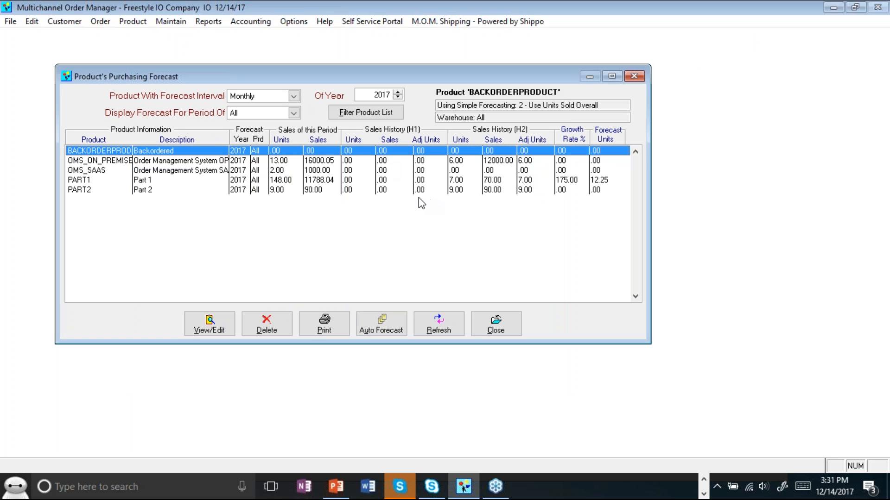
click(504, 321)
click(504, 318)
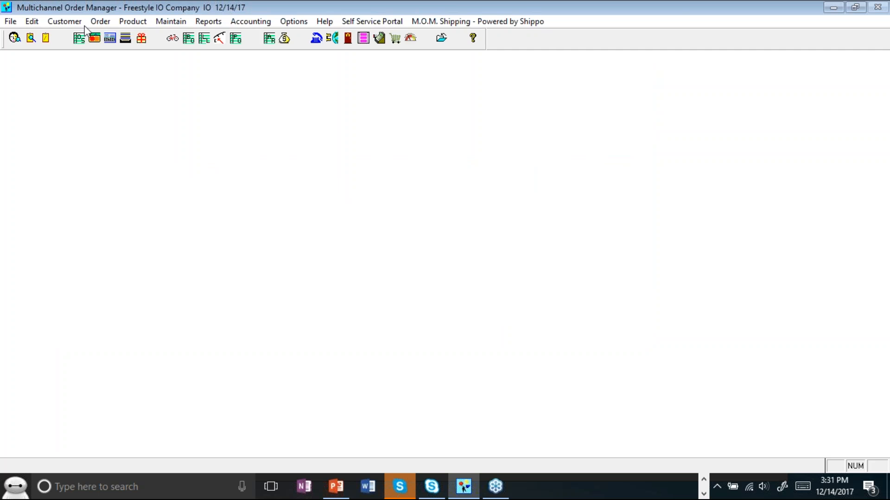
Step: Open Import Inventory (AIM), try the Net on Shelf, Units Available to Sell and Add to Existing Units Available to Sell options, and cancel the import
click(122, 23)
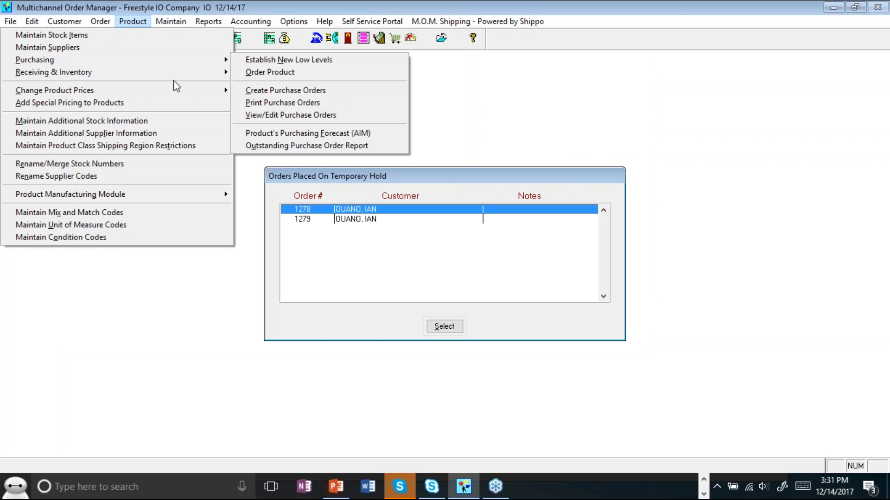
mouse_move(223, 71)
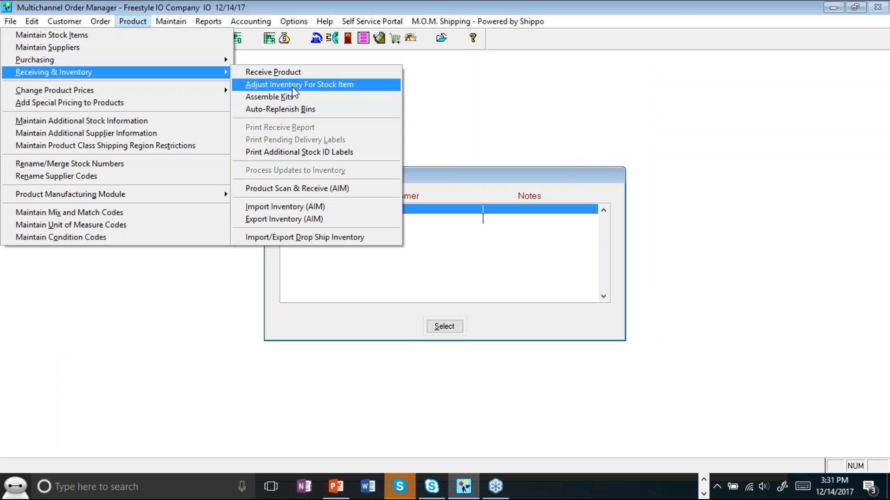
mouse_move(174, 65)
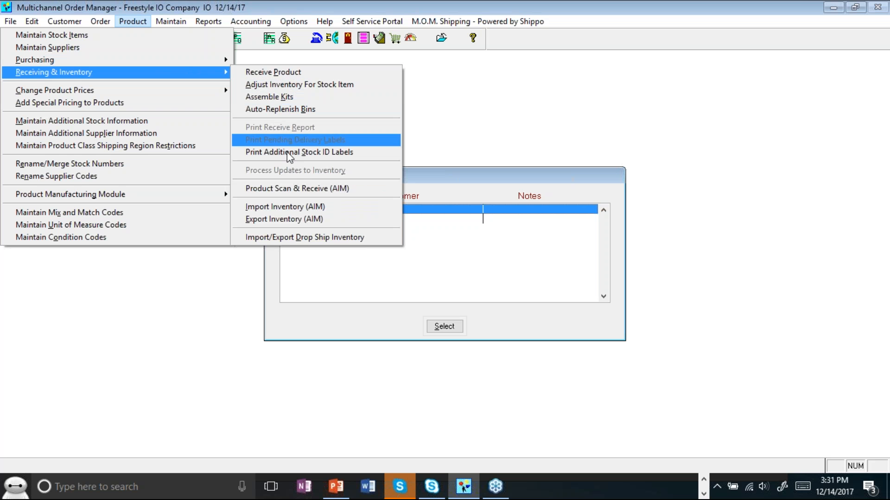
click(304, 207)
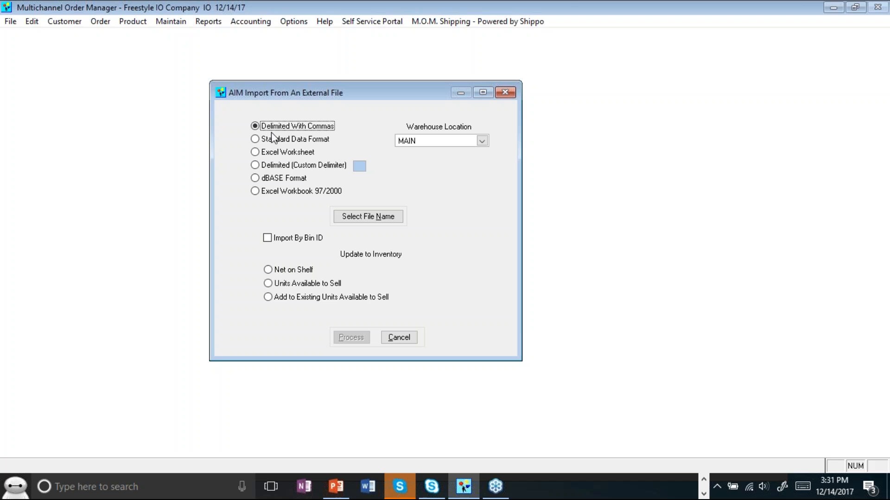
click(306, 273)
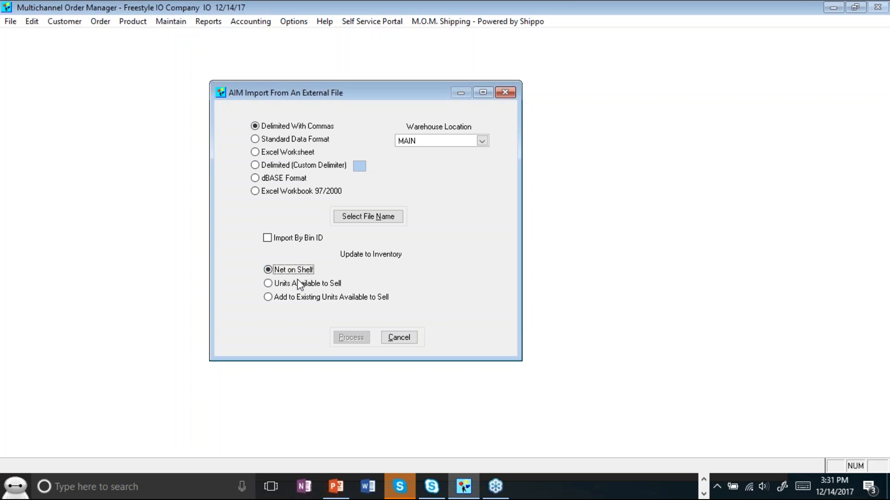
key(Down)
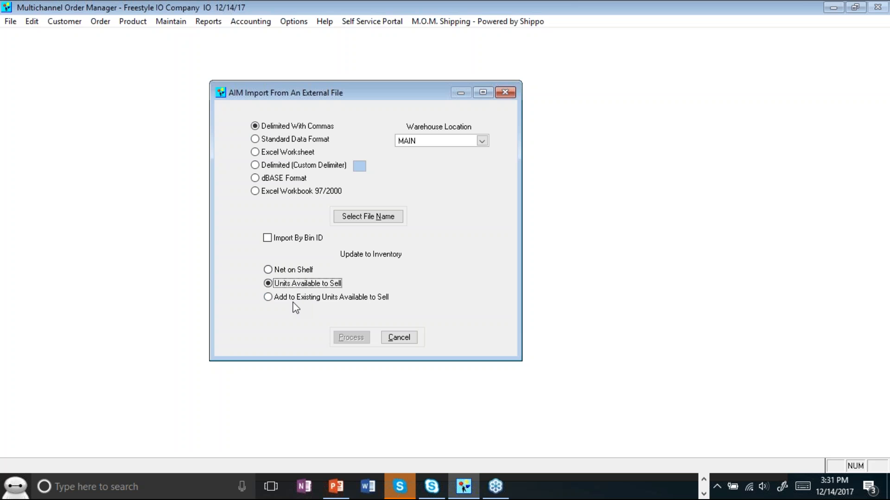
click(292, 301)
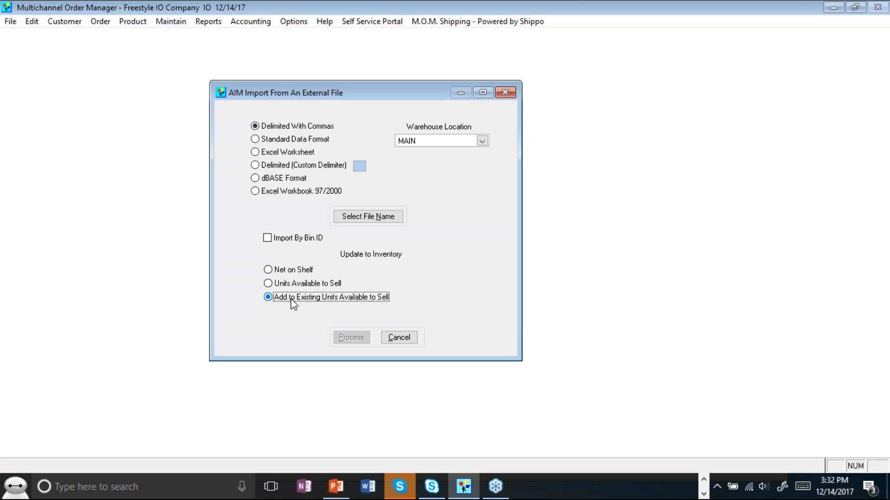
click(685, 66)
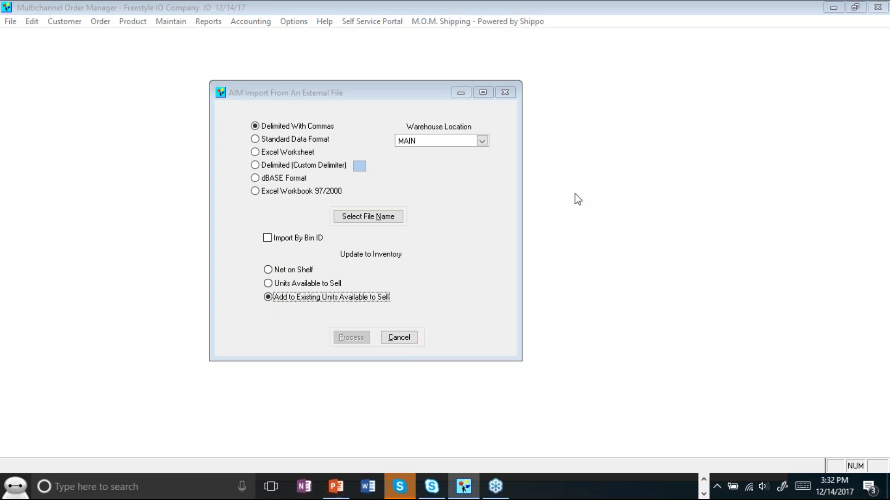
click(406, 341)
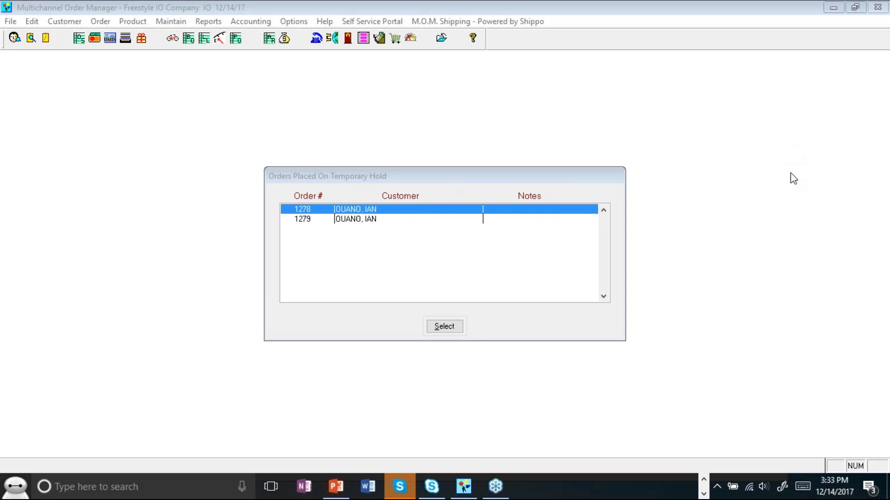
click(478, 265)
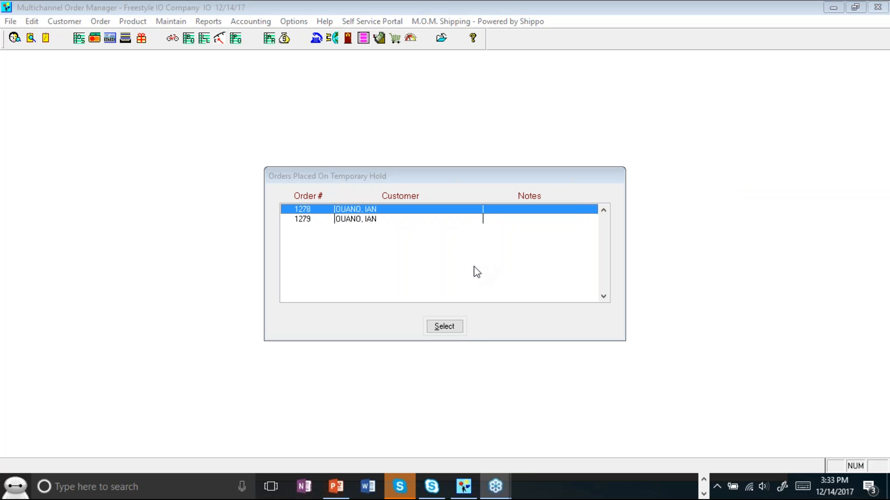